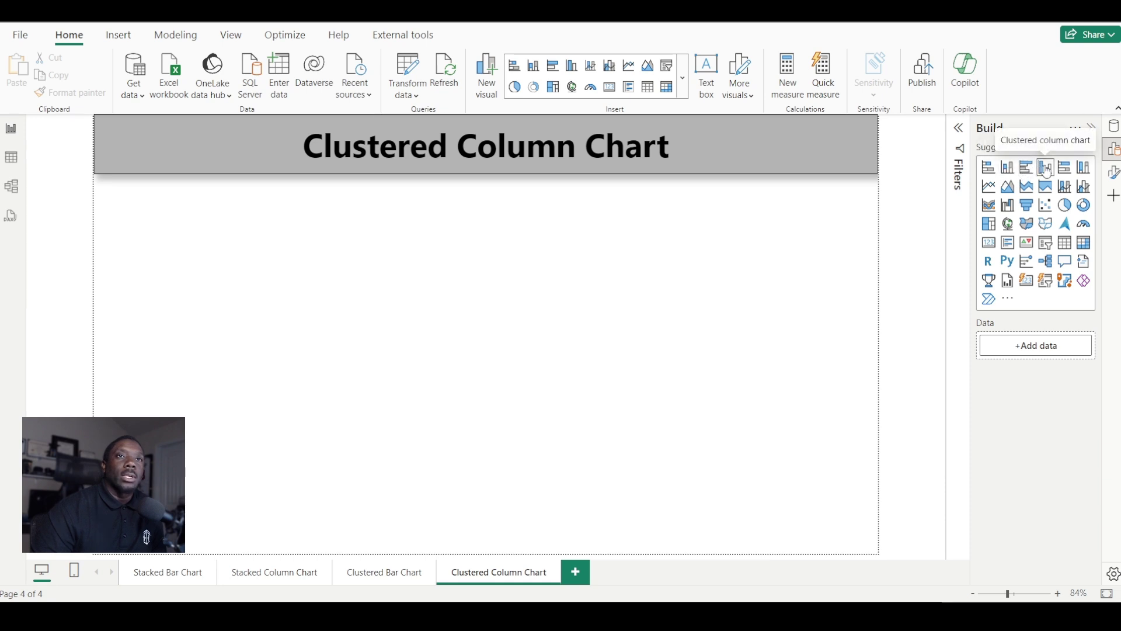
# - Insert a clustered column chart and resize it to fill the page below the banner
pyautogui.click(1045, 169)
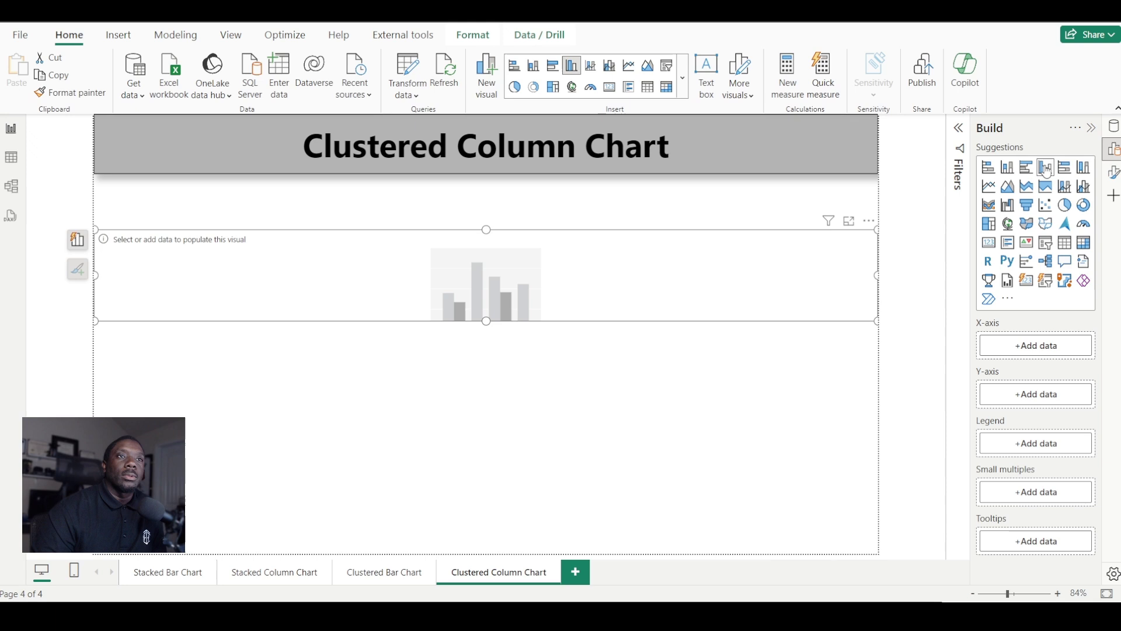
pyautogui.moveTo(485, 321); pyautogui.dragTo(486, 537)
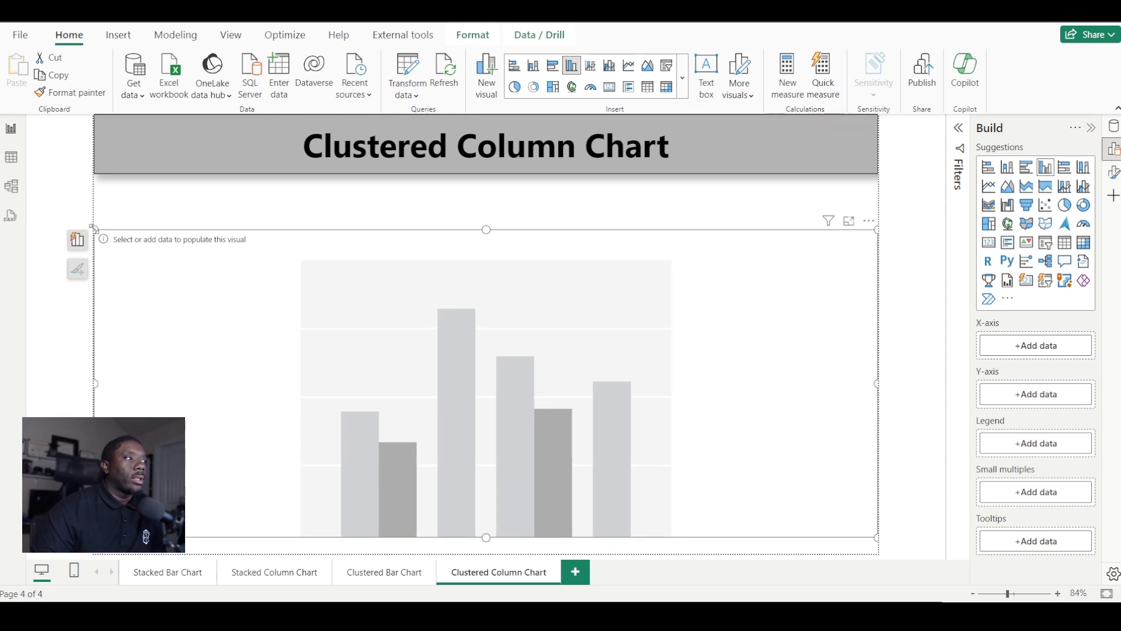
pyautogui.moveTo(95, 229); pyautogui.dragTo(202, 234)
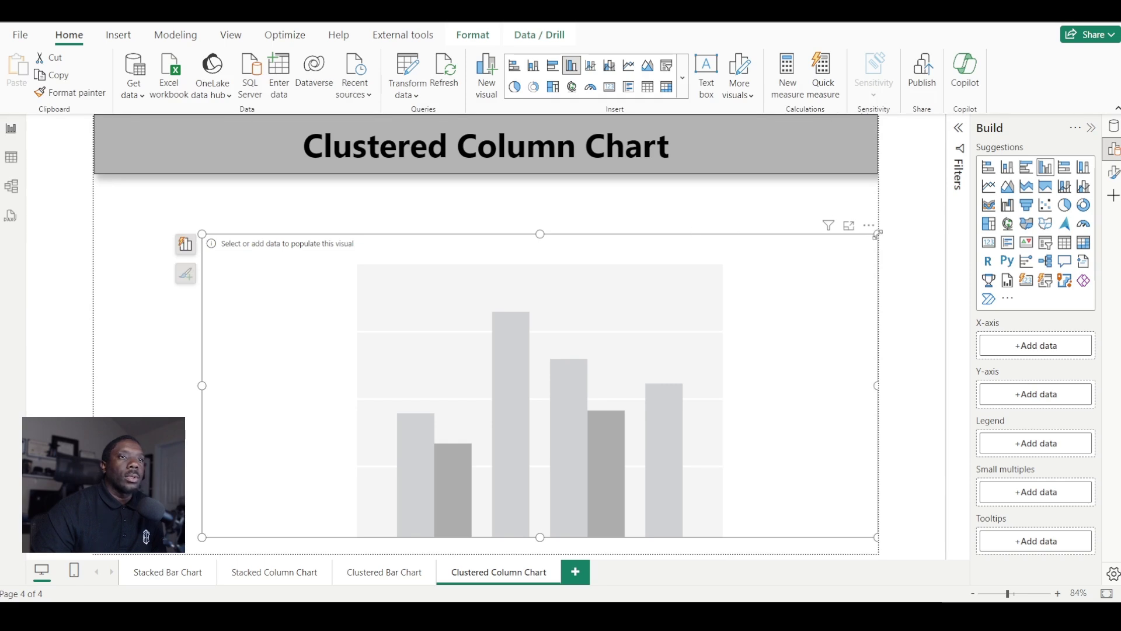
pyautogui.moveTo(877, 233); pyautogui.dragTo(861, 213)
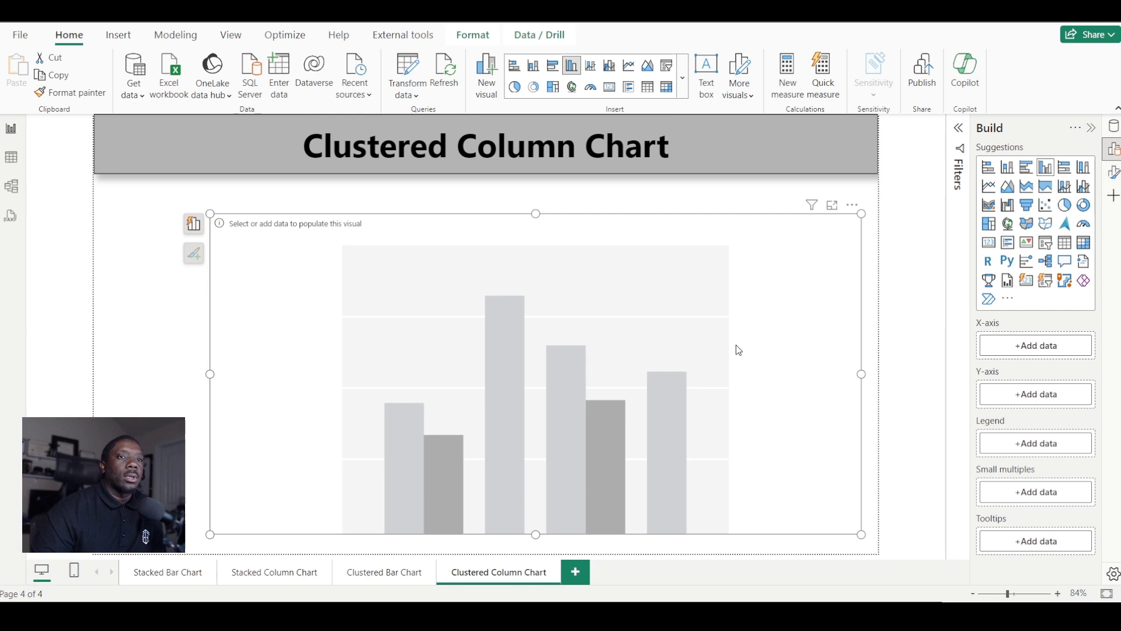
# - Put Region on the X-axis and Sales on the Y-axis
pyautogui.click(1016, 346)
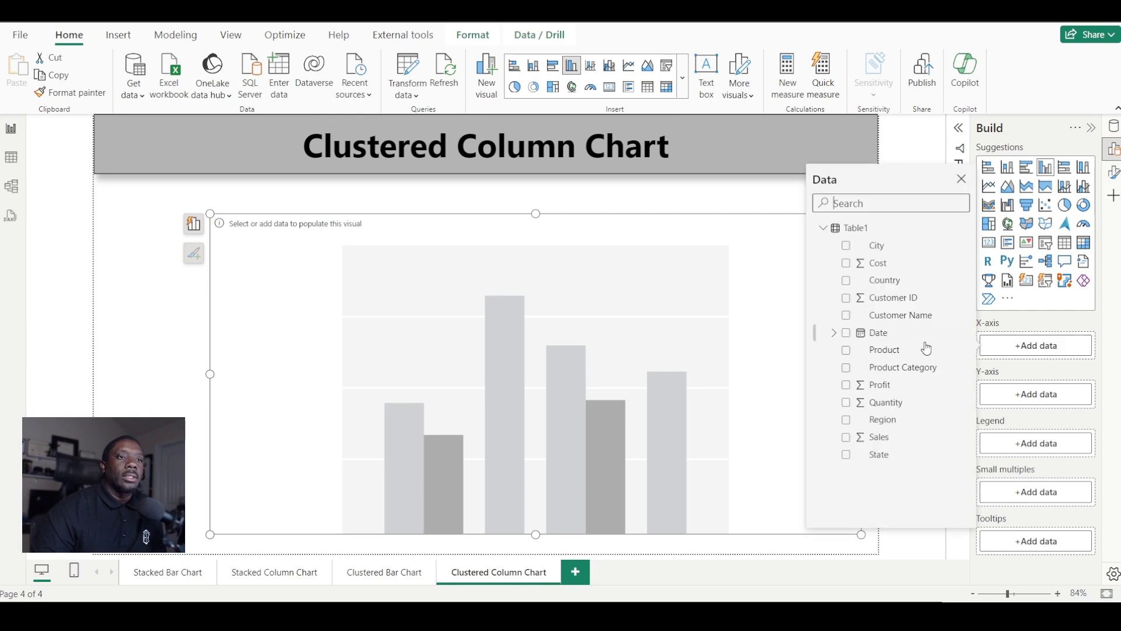
pyautogui.click(847, 420)
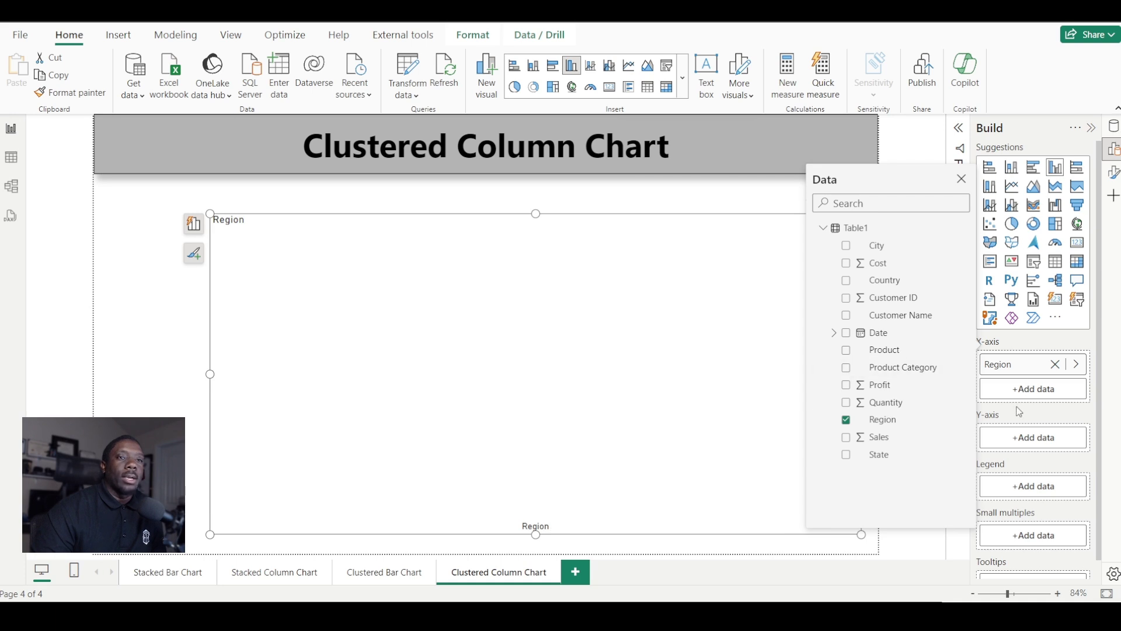
pyautogui.click(1020, 443)
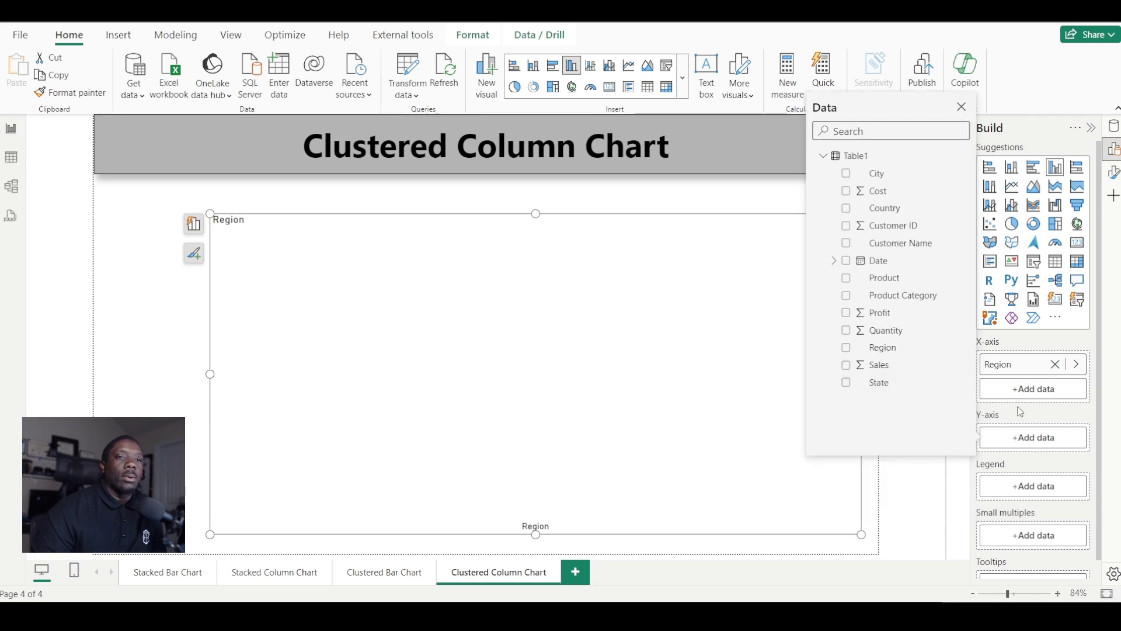
pyautogui.click(845, 365)
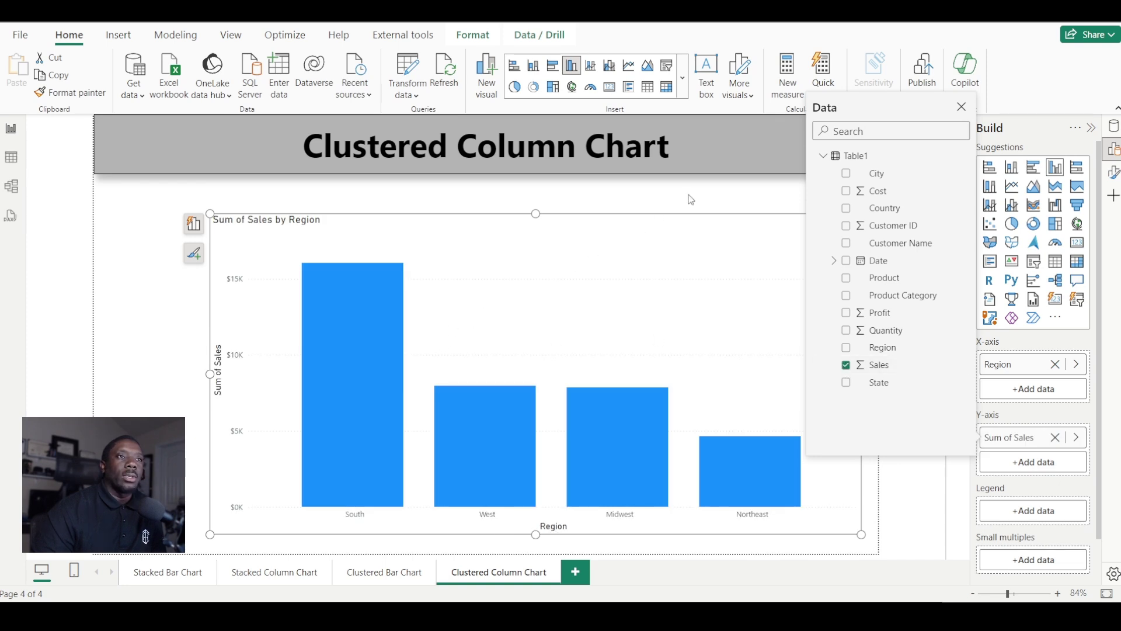
pyautogui.click(972, 501)
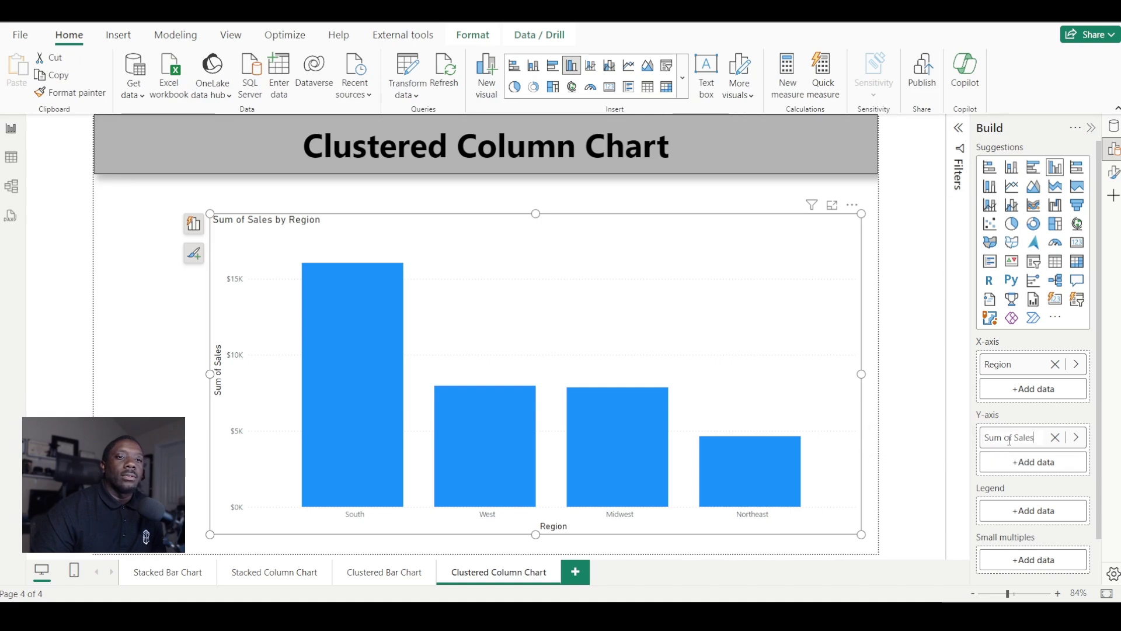
# - Rename the Sum of Sales field to Sales
pyautogui.moveTo(1016, 438); pyautogui.dragTo(970, 444)
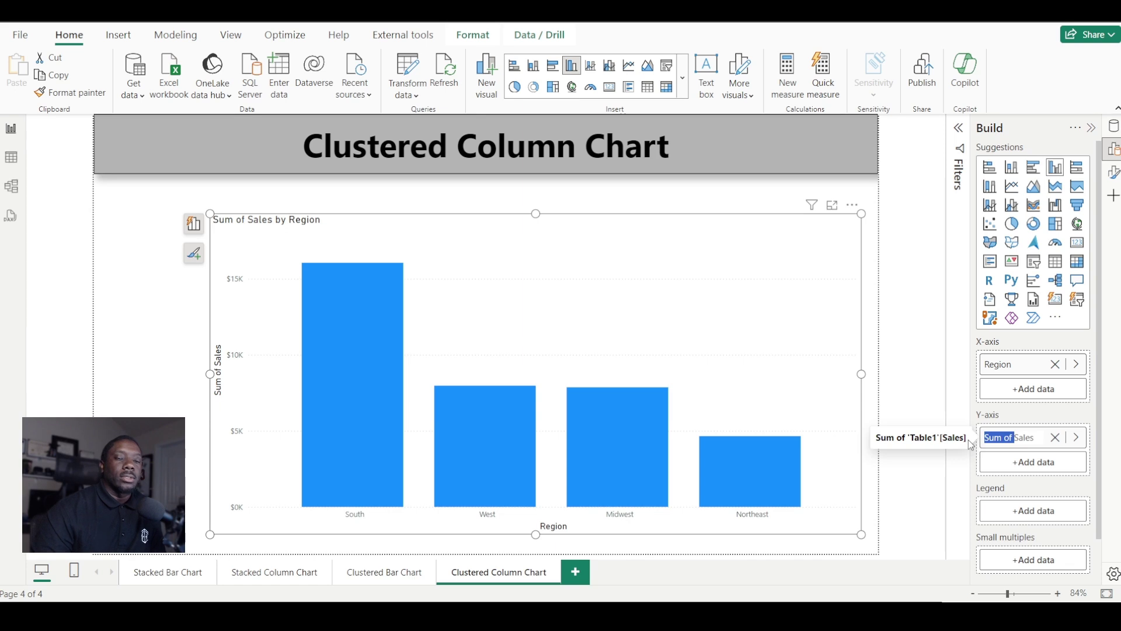
pyautogui.press('BackSpace')
pyautogui.press('Return')
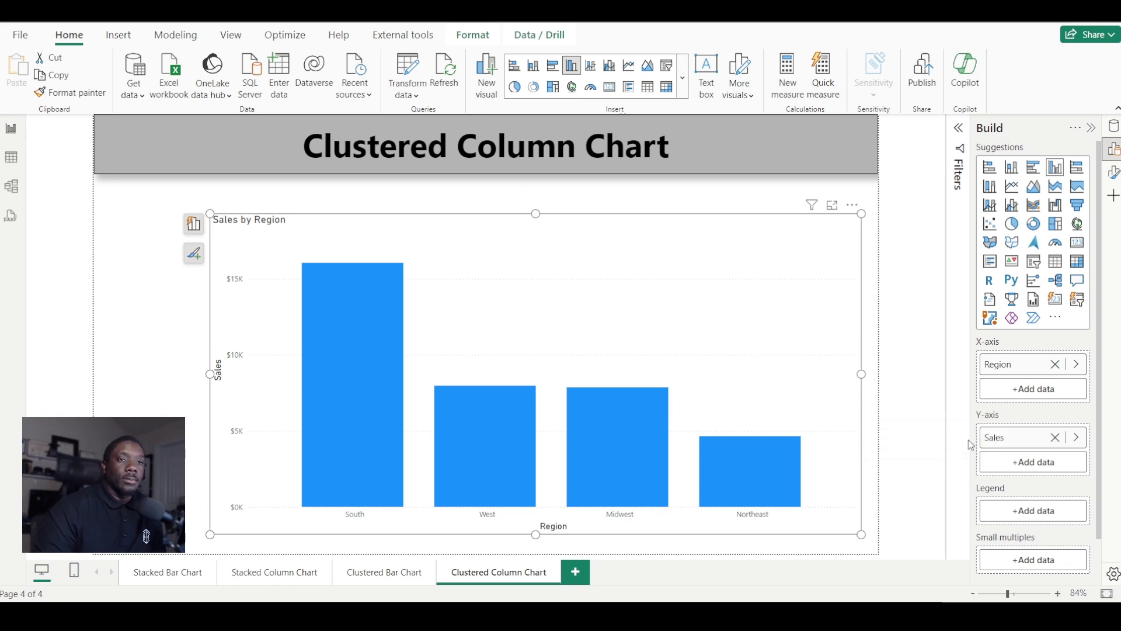
# - Center the Sales by Region title and add a divider line beneath it
pyautogui.click(1113, 175)
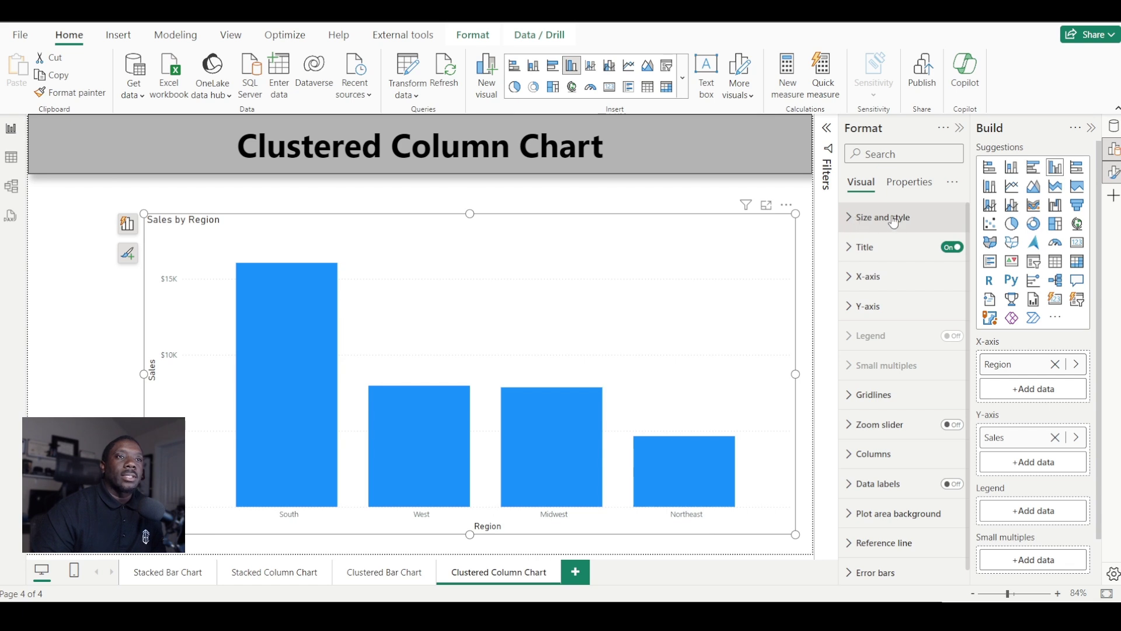
pyautogui.click(849, 220)
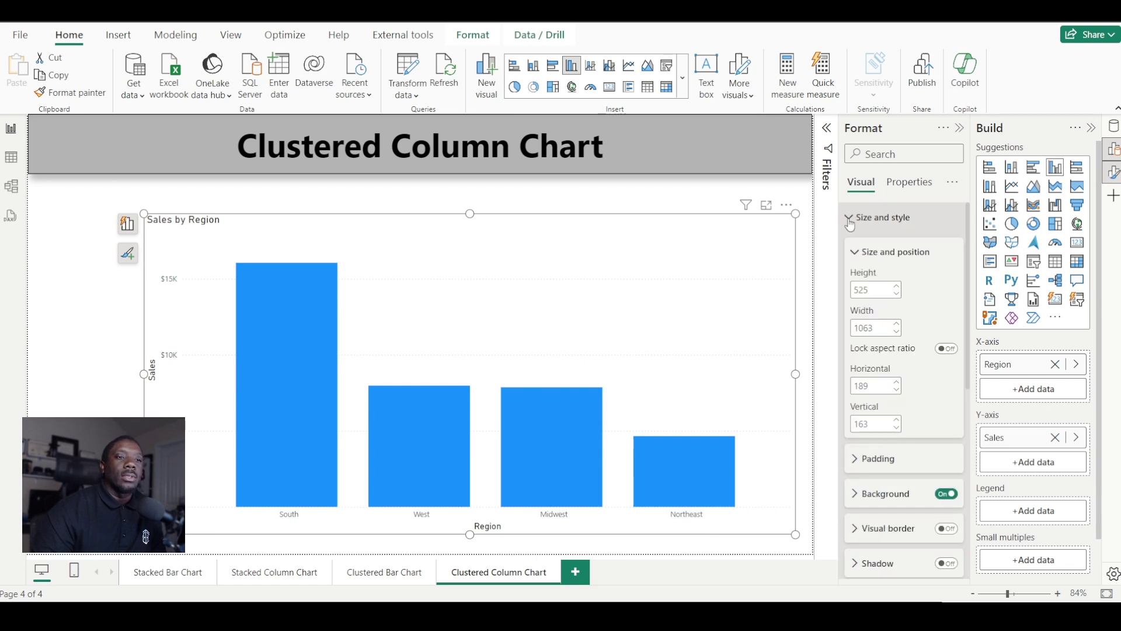
pyautogui.click(851, 220)
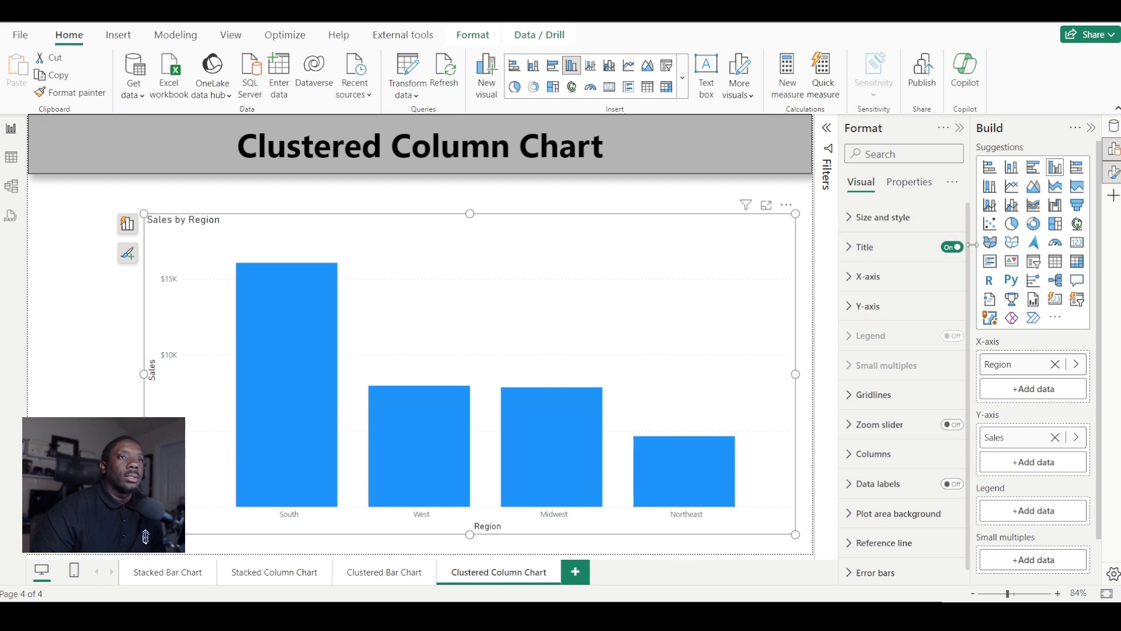
pyautogui.click(852, 247)
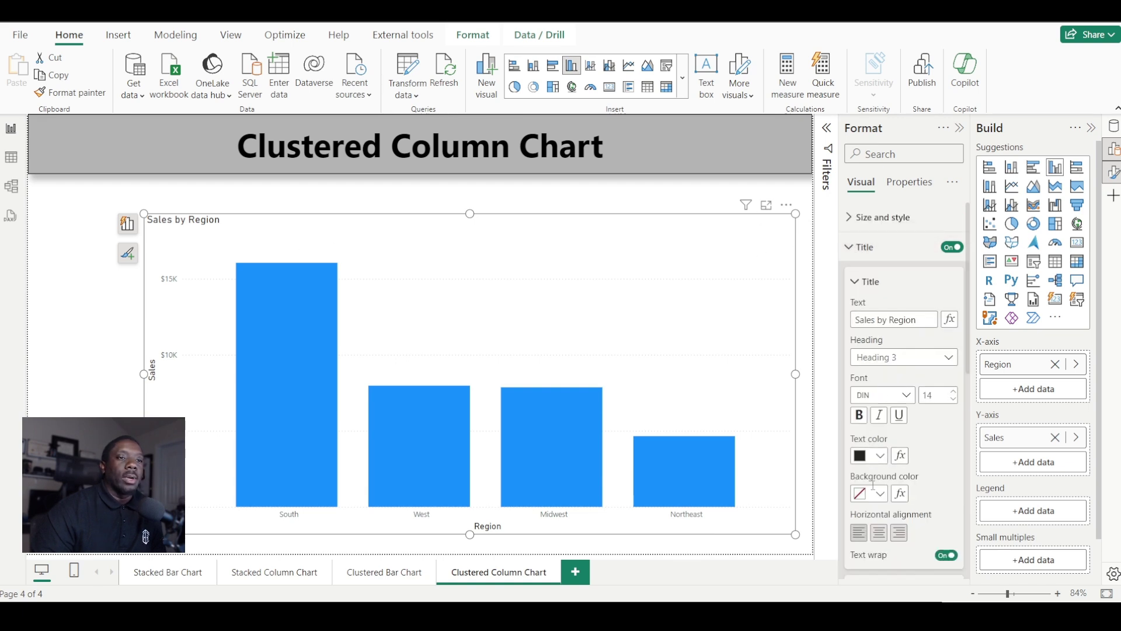
pyautogui.click(879, 534)
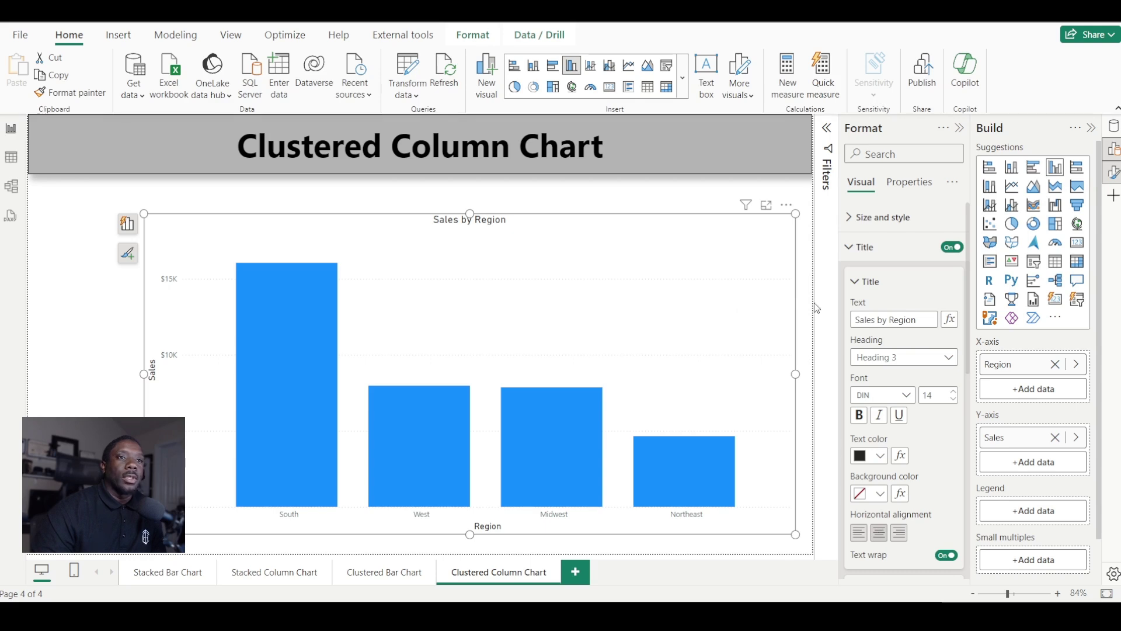
pyautogui.scroll(-2, 875, 295)
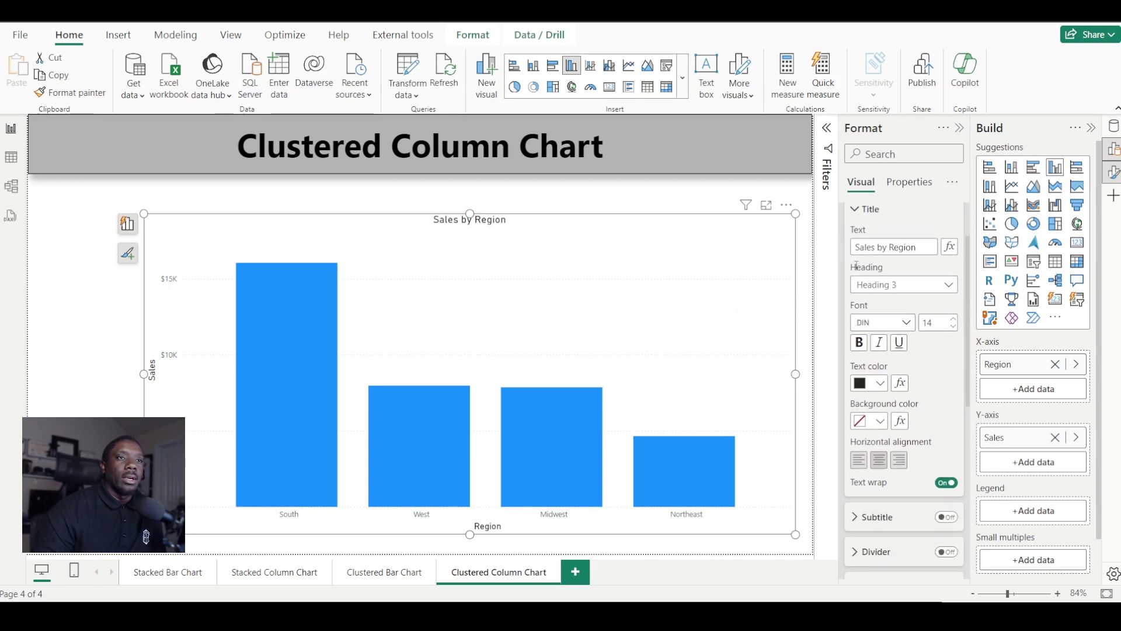
pyautogui.click(857, 210)
pyautogui.scroll(2, 857, 211)
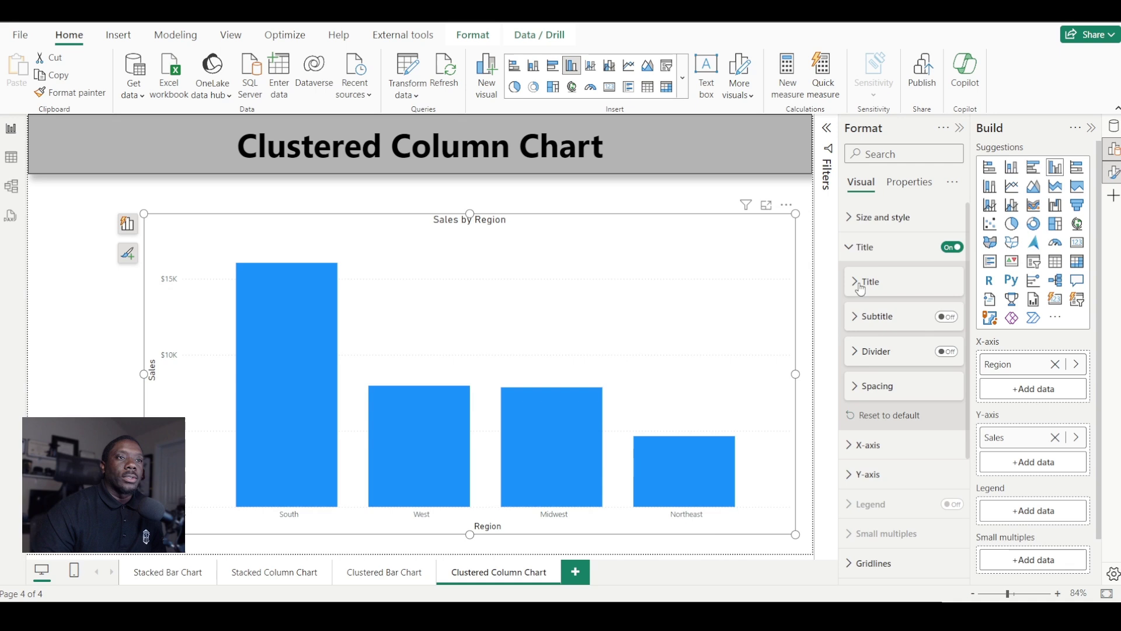
pyautogui.click(944, 353)
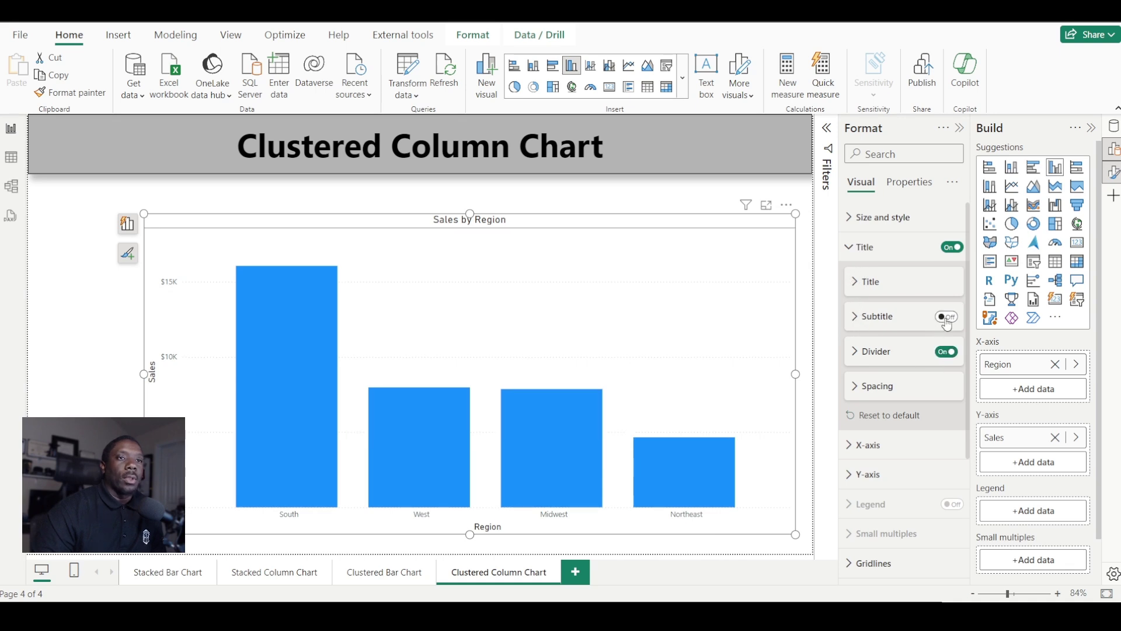
# - Give the chart title a White 20% darker background
pyautogui.click(850, 250)
pyautogui.click(851, 250)
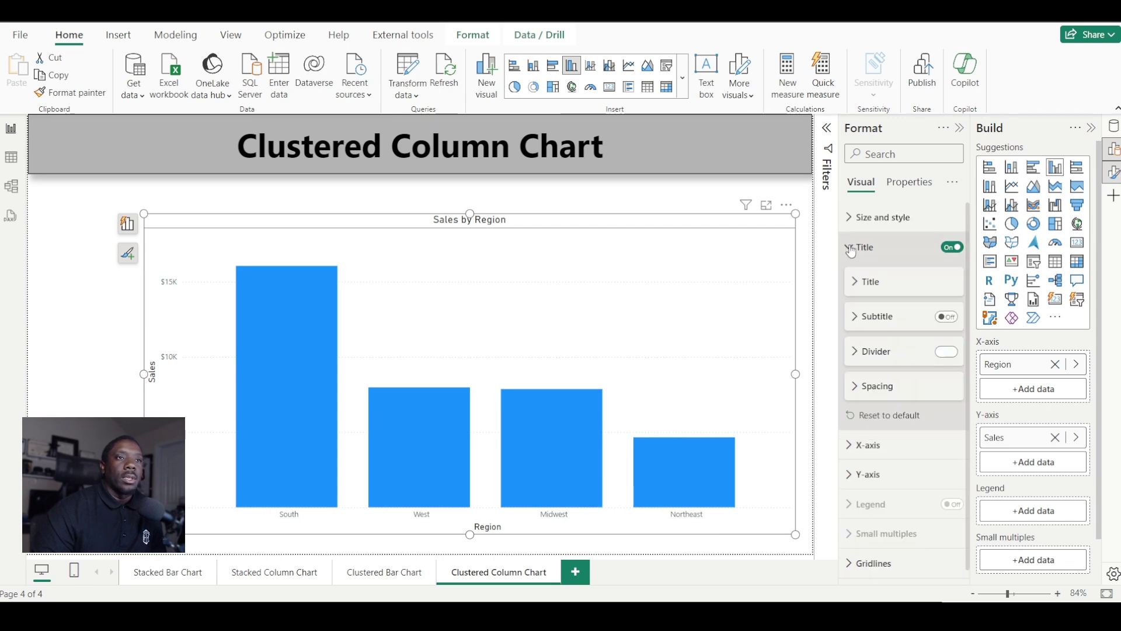
pyautogui.click(874, 286)
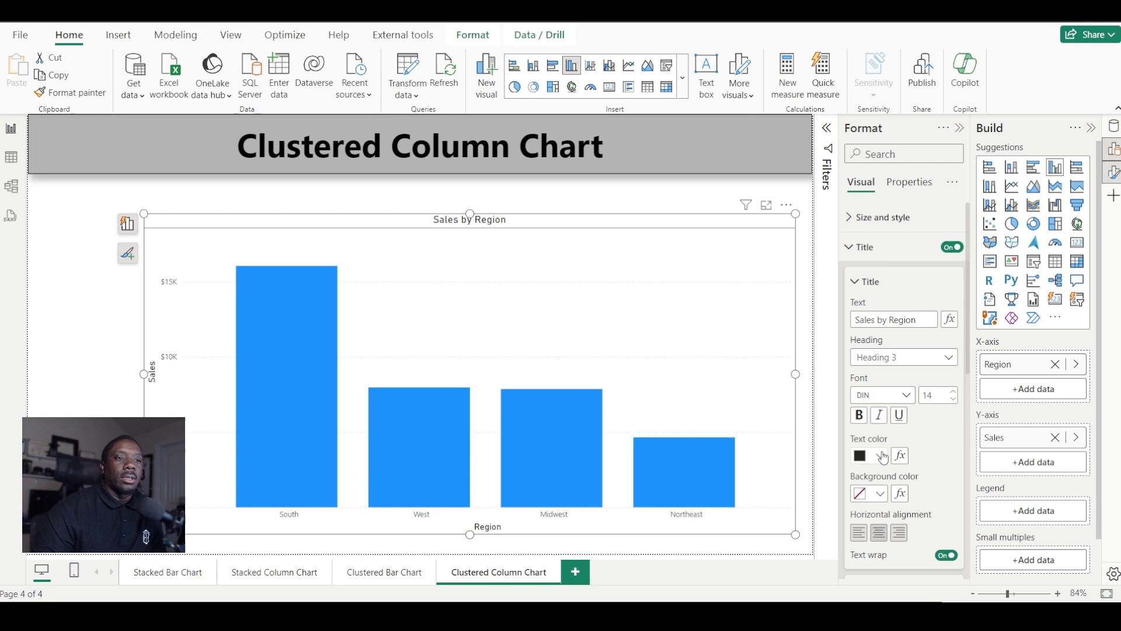
pyautogui.click(880, 495)
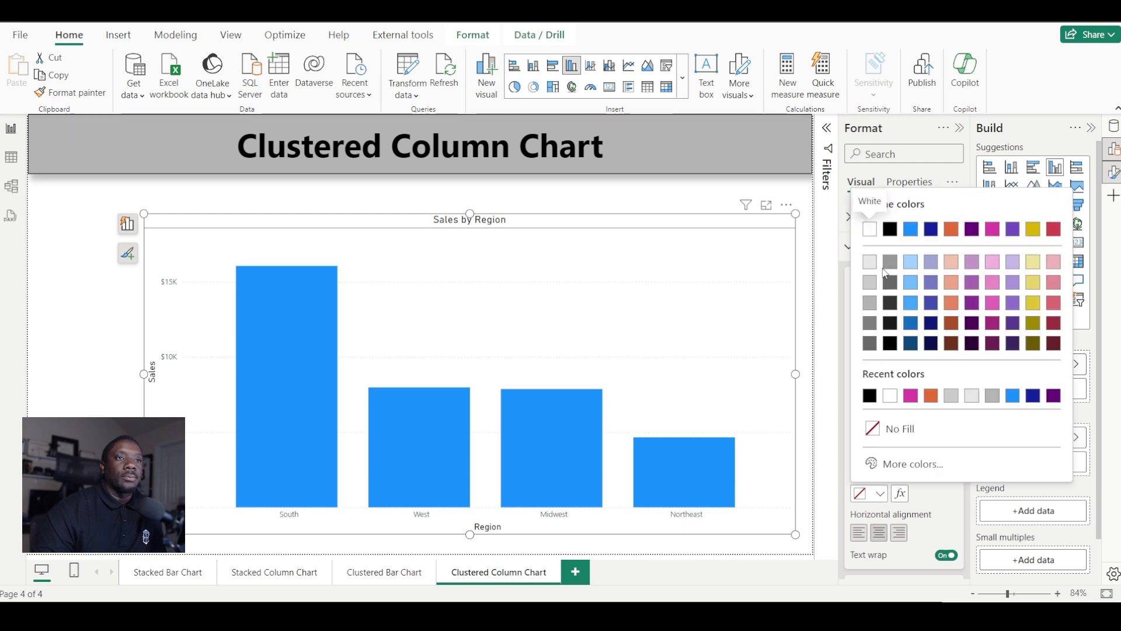
pyautogui.click(870, 285)
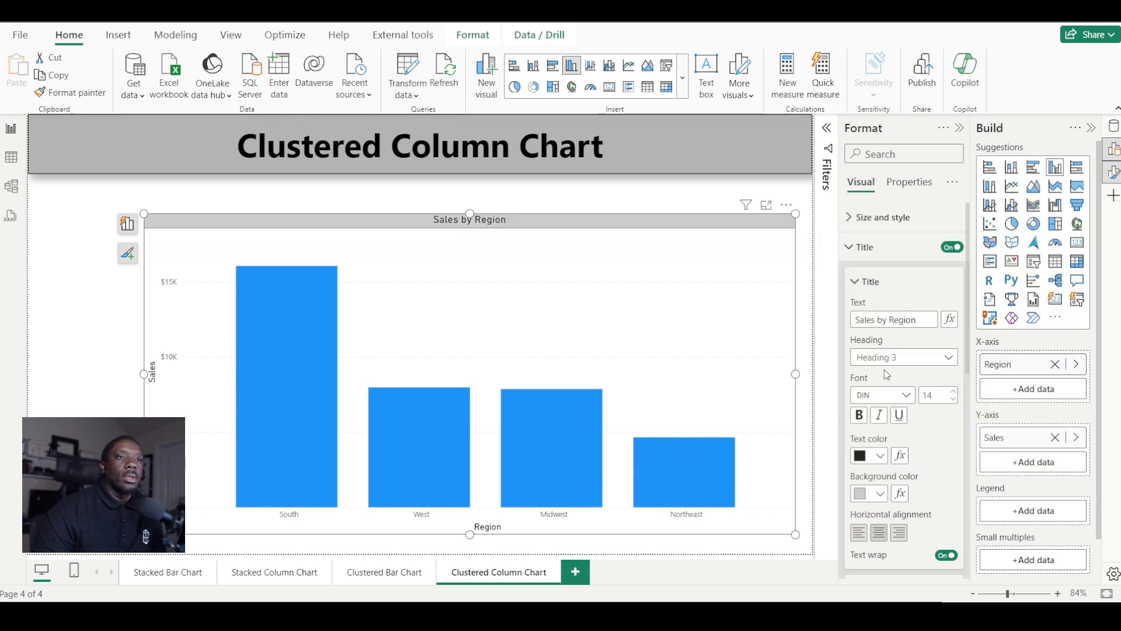
pyautogui.click(850, 250)
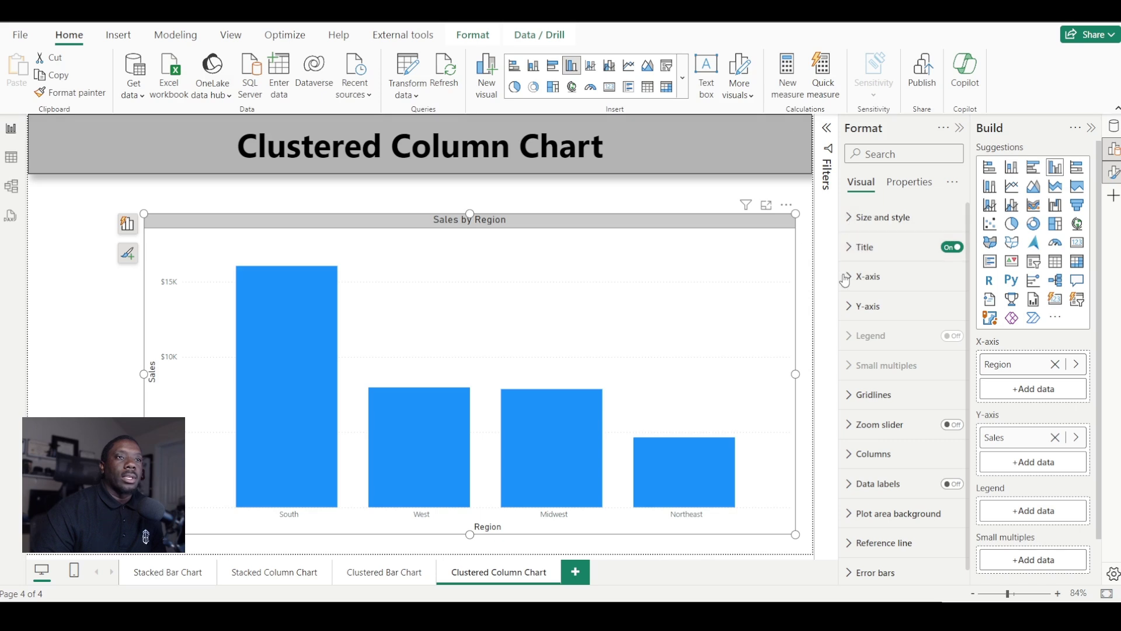
# - Make the X-axis region labels black and turn off the Region axis title
pyautogui.click(856, 277)
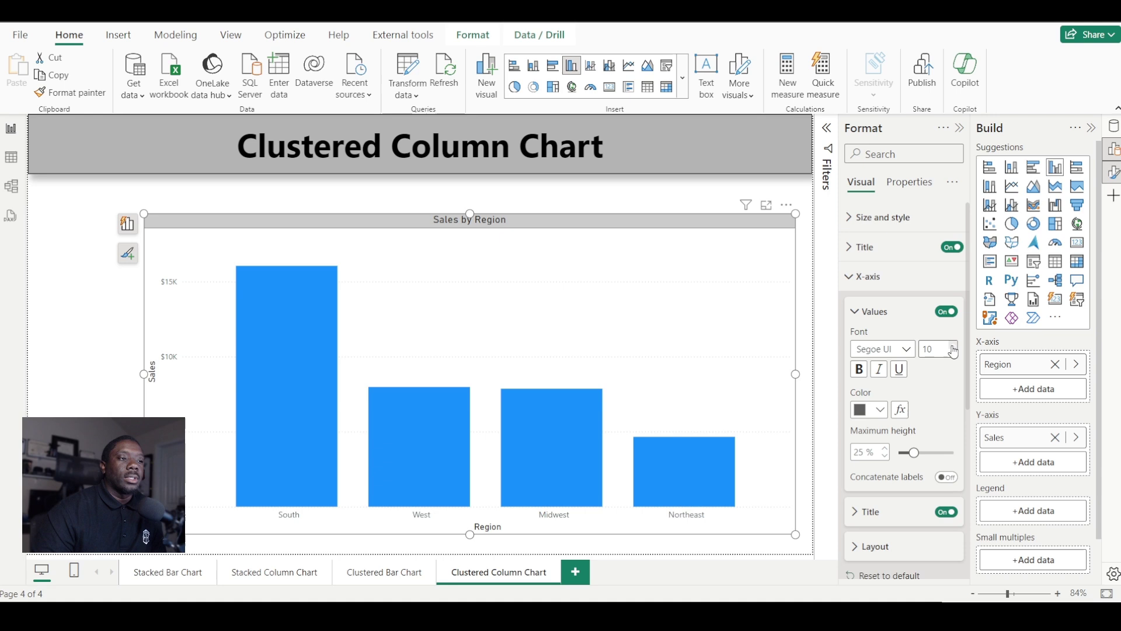
pyautogui.click(863, 410)
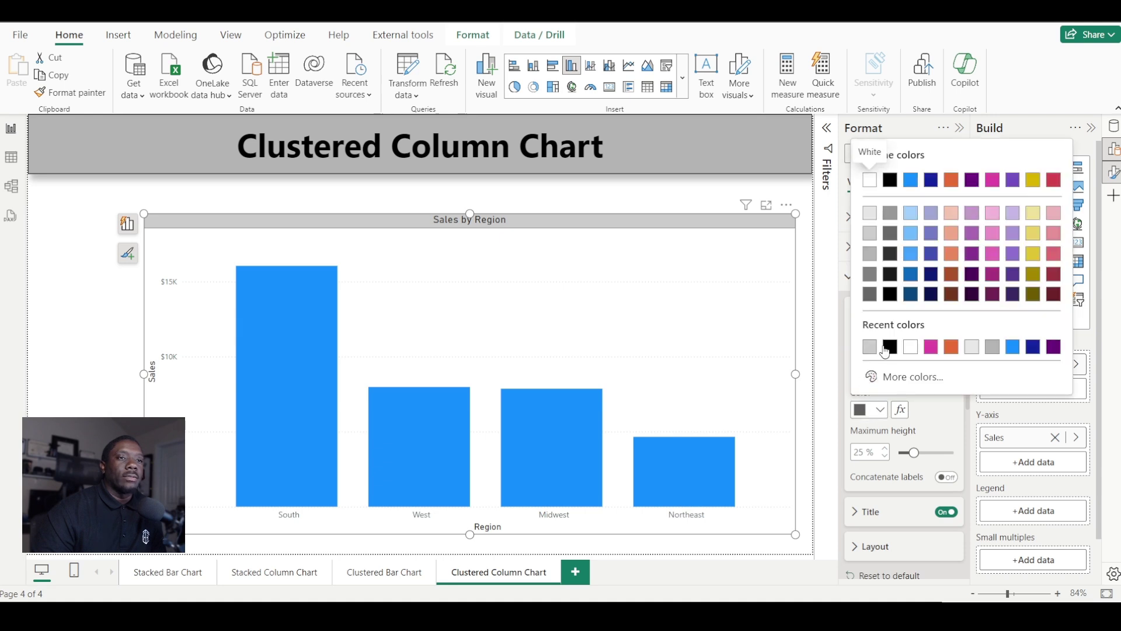
pyautogui.click(890, 180)
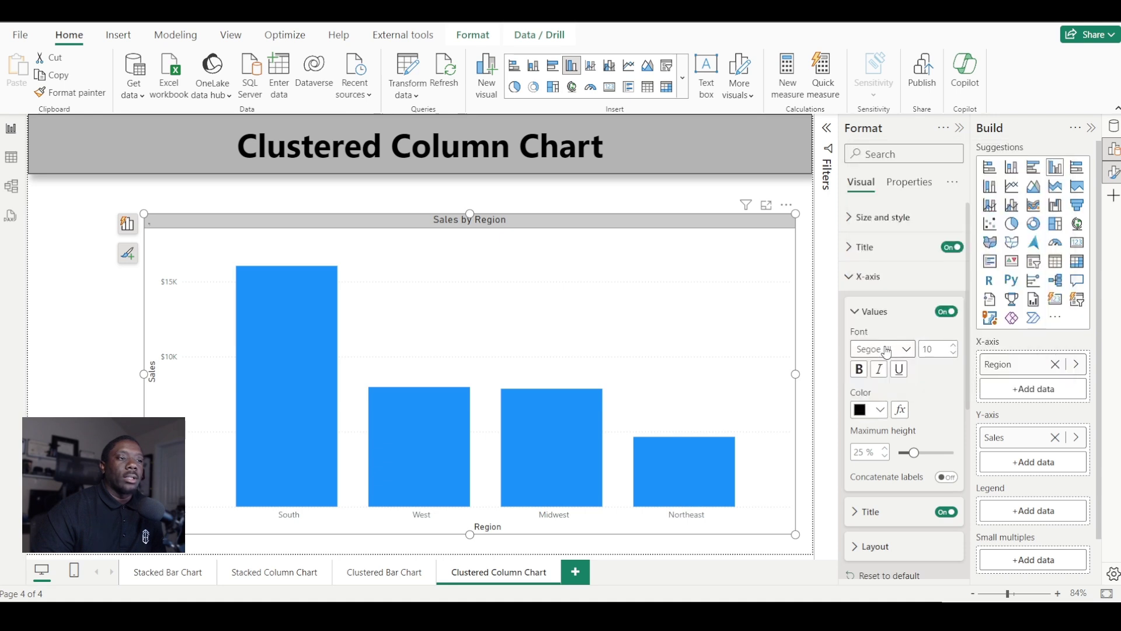
pyautogui.click(946, 512)
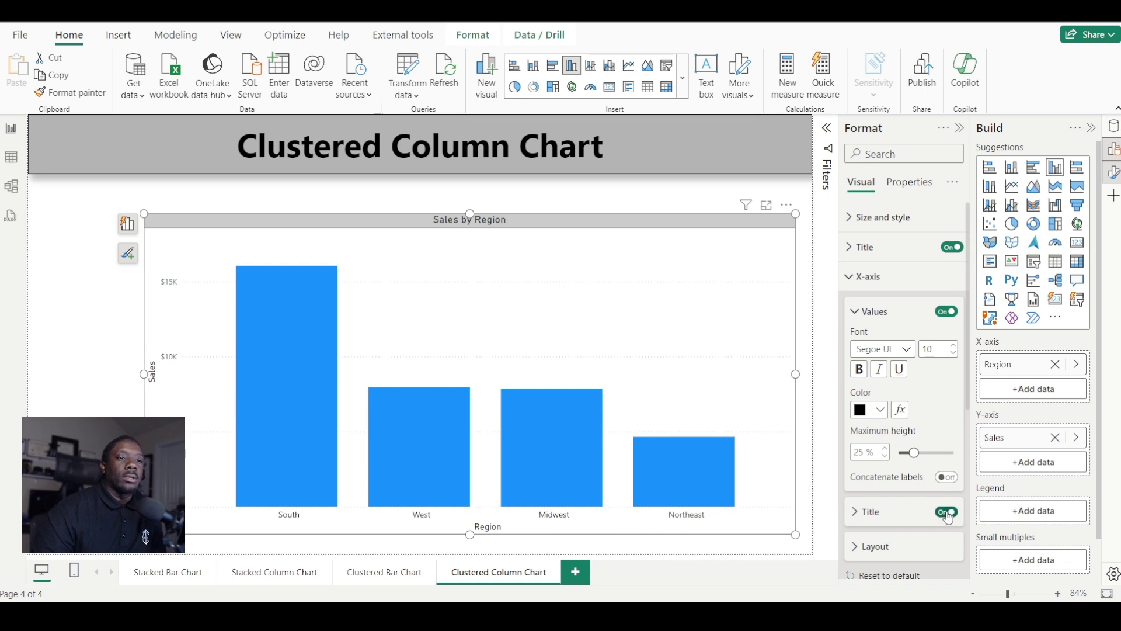
pyautogui.click(848, 278)
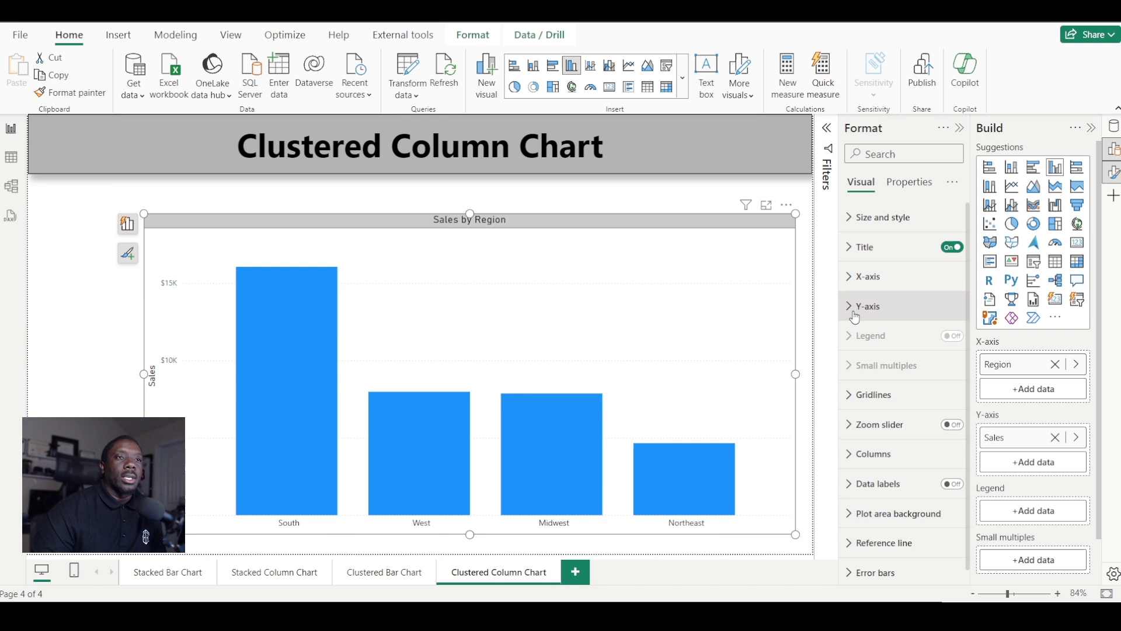
# - Try a Y-axis range of 4000 to 12000, then reset both bounds to Auto
pyautogui.click(850, 308)
pyautogui.scroll(-2, 904, 359)
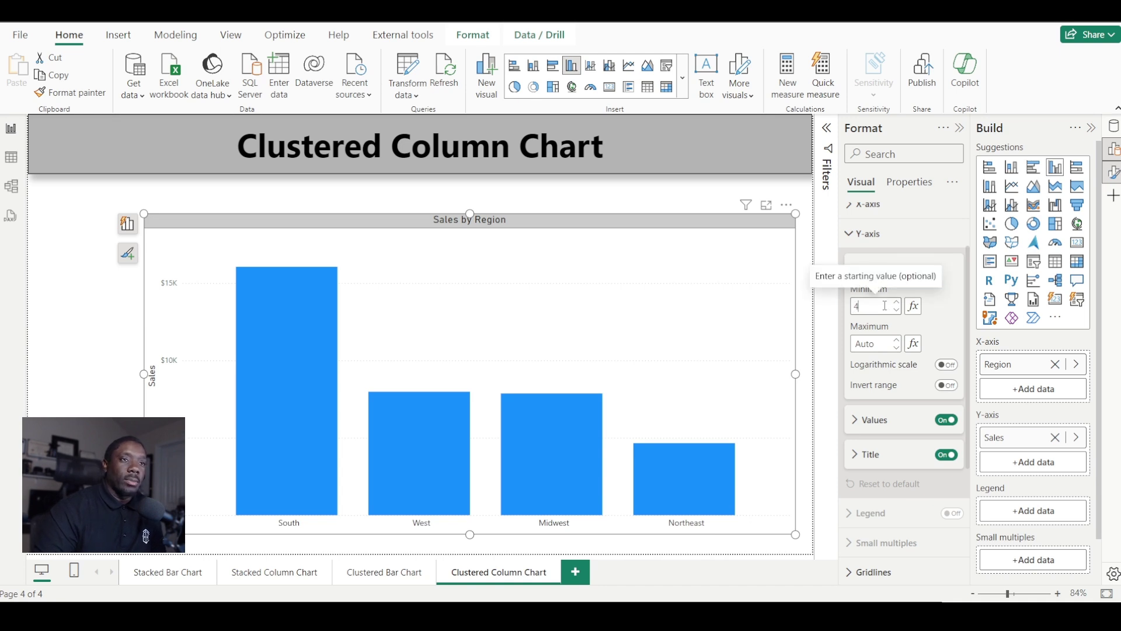
pyautogui.press('Return')
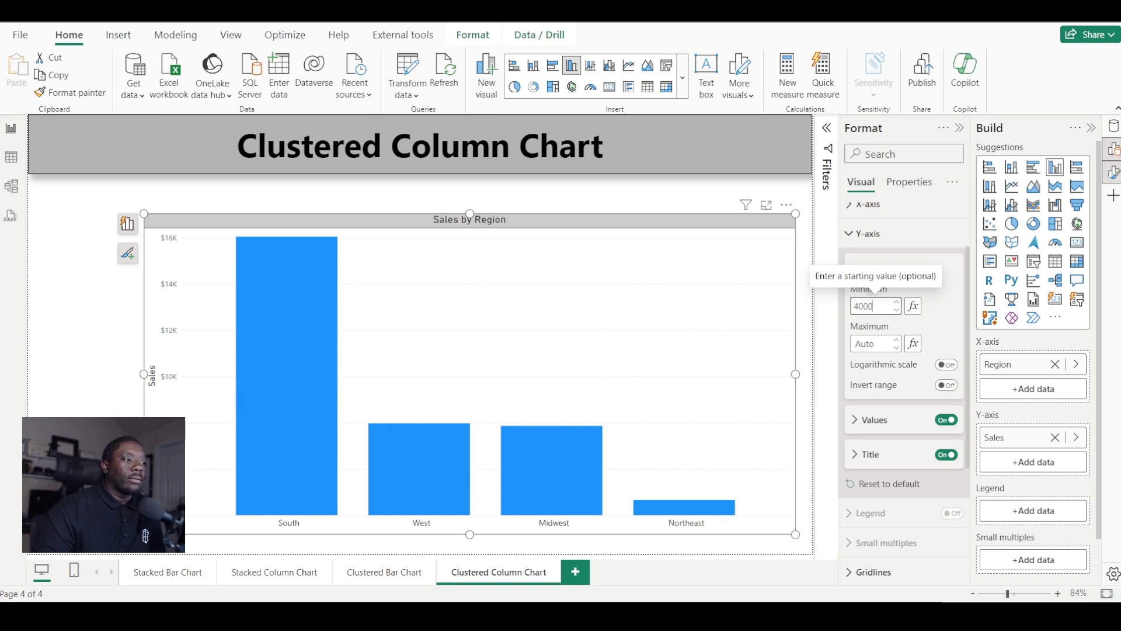
pyautogui.press('Tab')
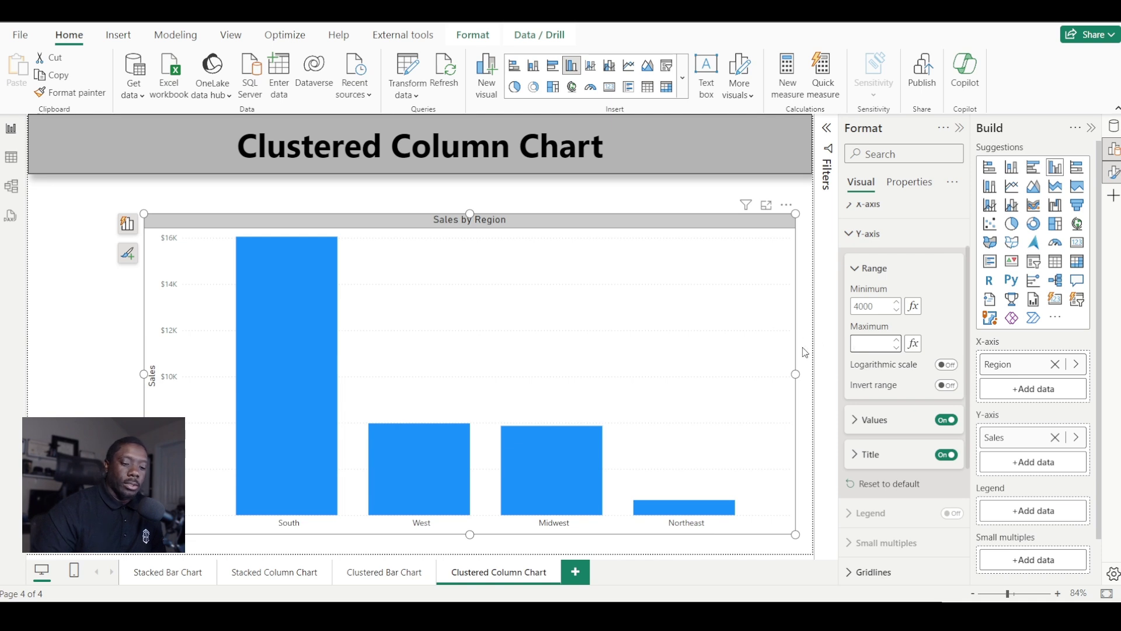
pyautogui.press('Return')
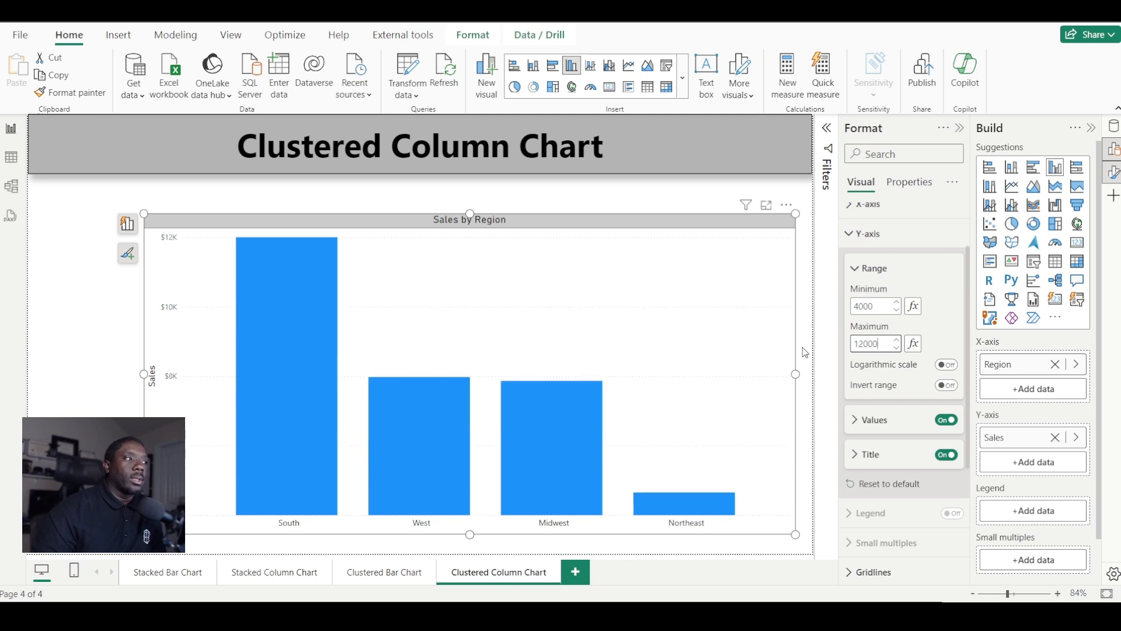
pyautogui.doubleClick(860, 343)
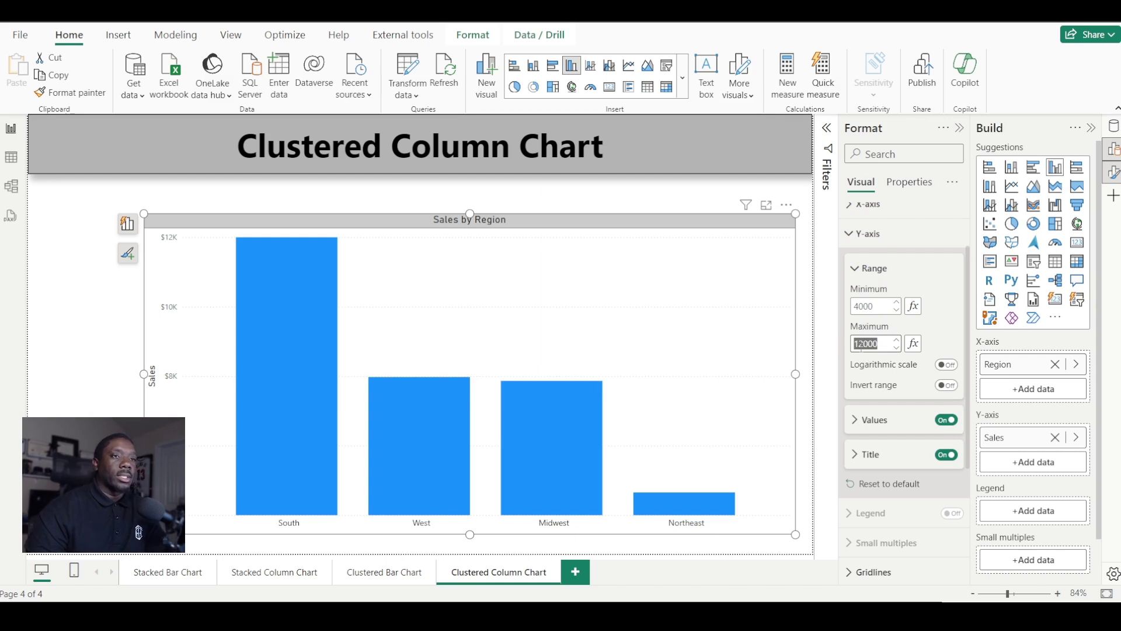
pyautogui.press('BackSpace')
pyautogui.doubleClick(878, 304)
pyautogui.press('BackSpace')
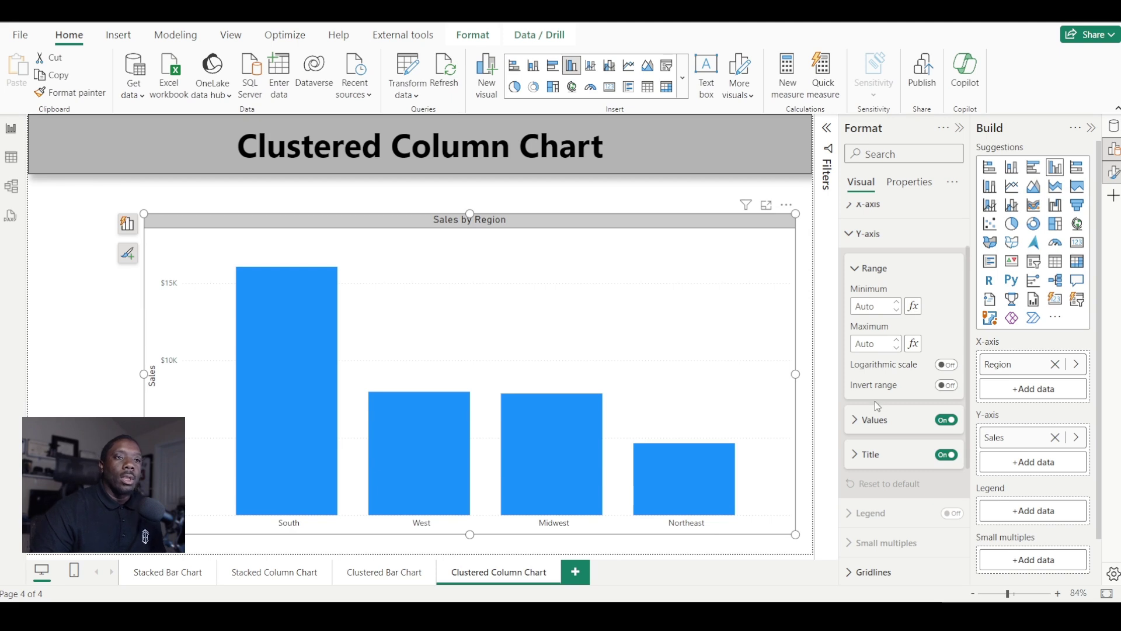
# - Turn off the Sales title on the Y-axis
pyautogui.click(939, 421)
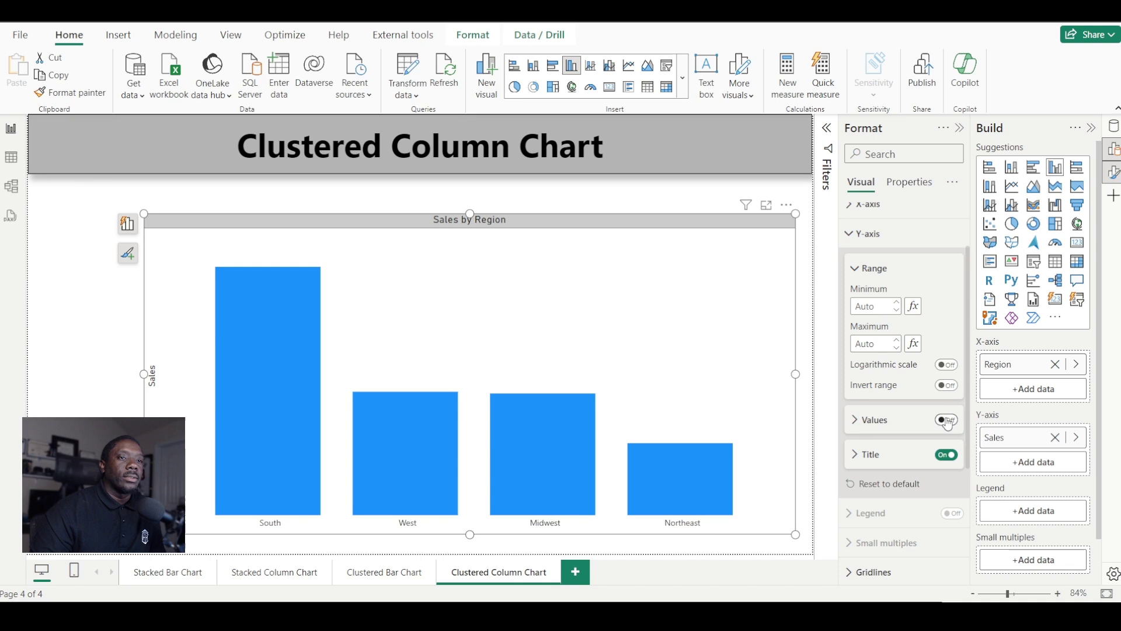
pyautogui.click(946, 421)
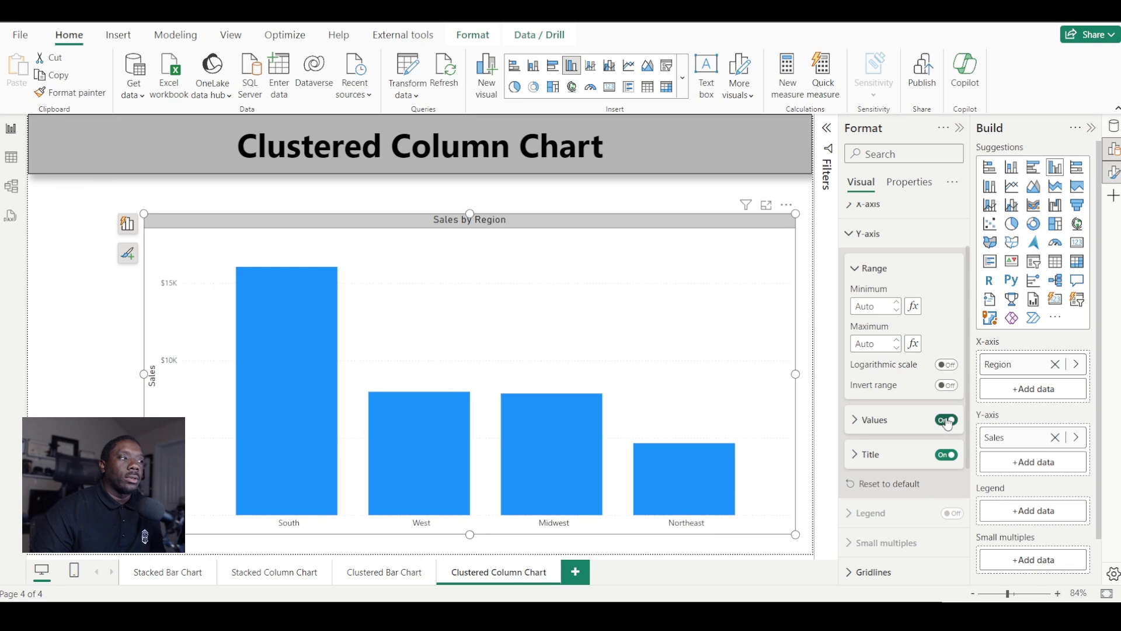
pyautogui.click(942, 455)
# - Show Y-axis labels in black at size 10 with display units set to None
pyautogui.click(868, 420)
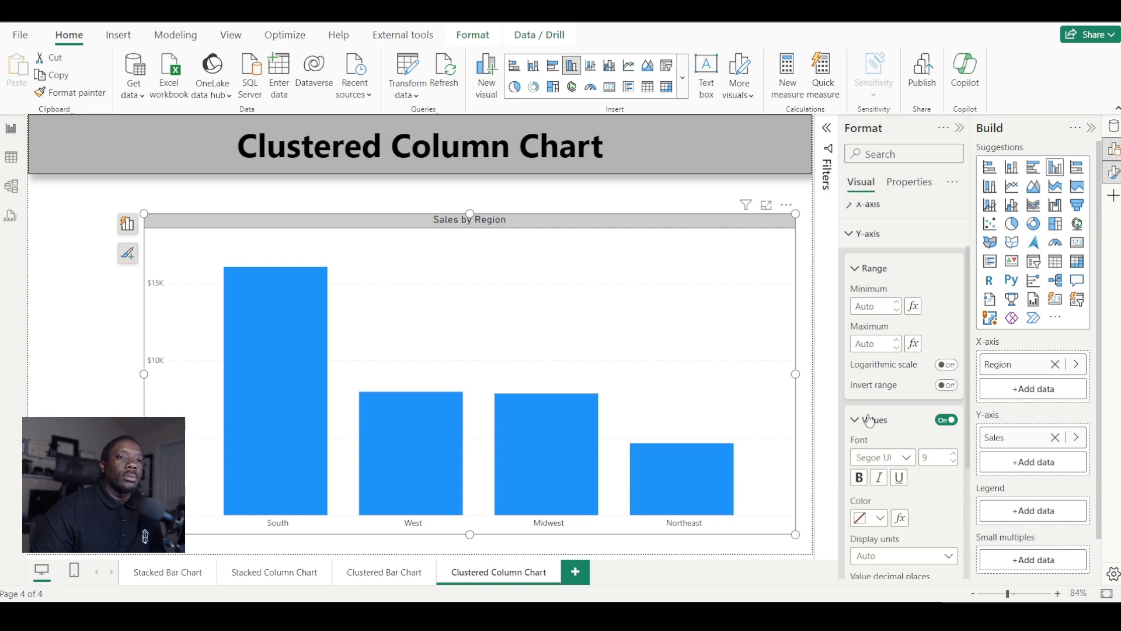
pyautogui.scroll(-6, 870, 408)
pyautogui.scroll(3, 878, 327)
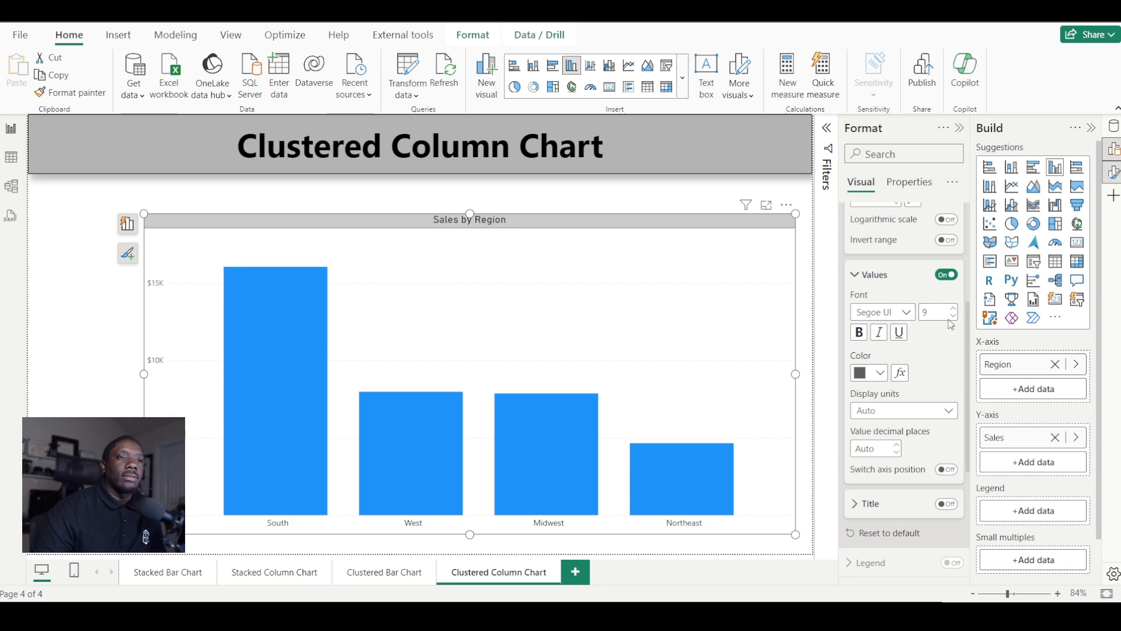
pyautogui.click(876, 374)
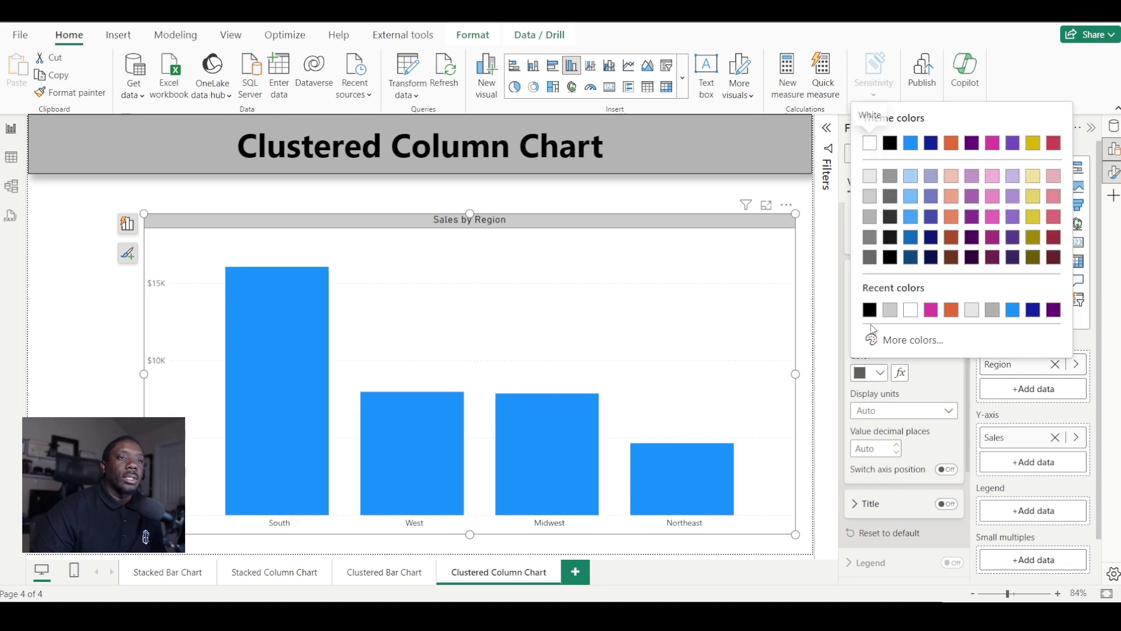
pyautogui.click(870, 310)
pyautogui.click(900, 410)
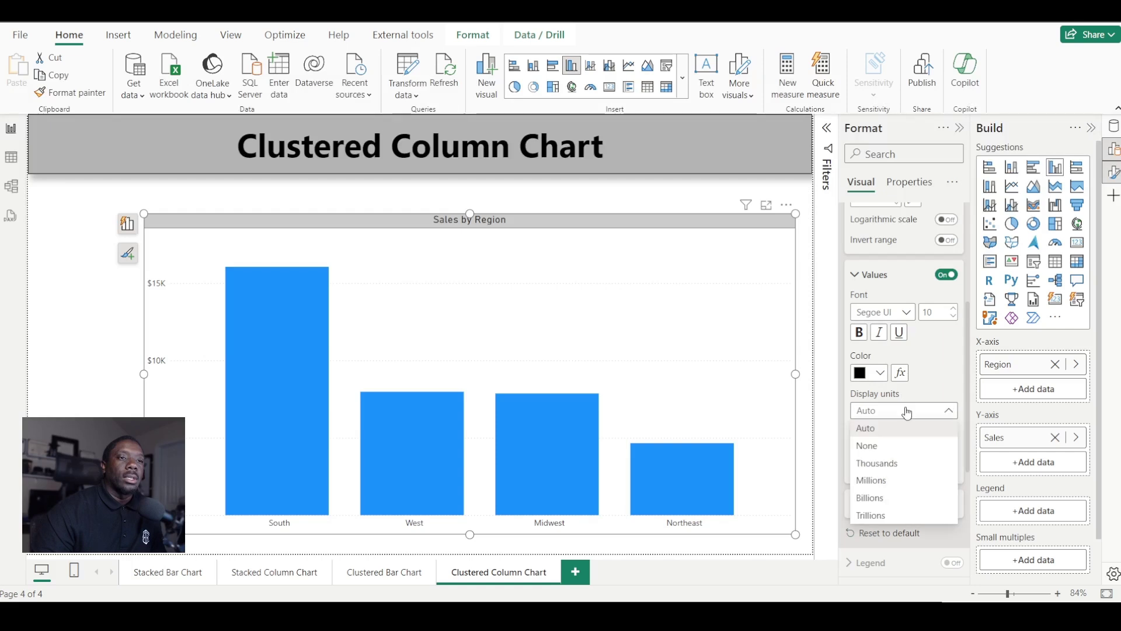
pyautogui.click(881, 444)
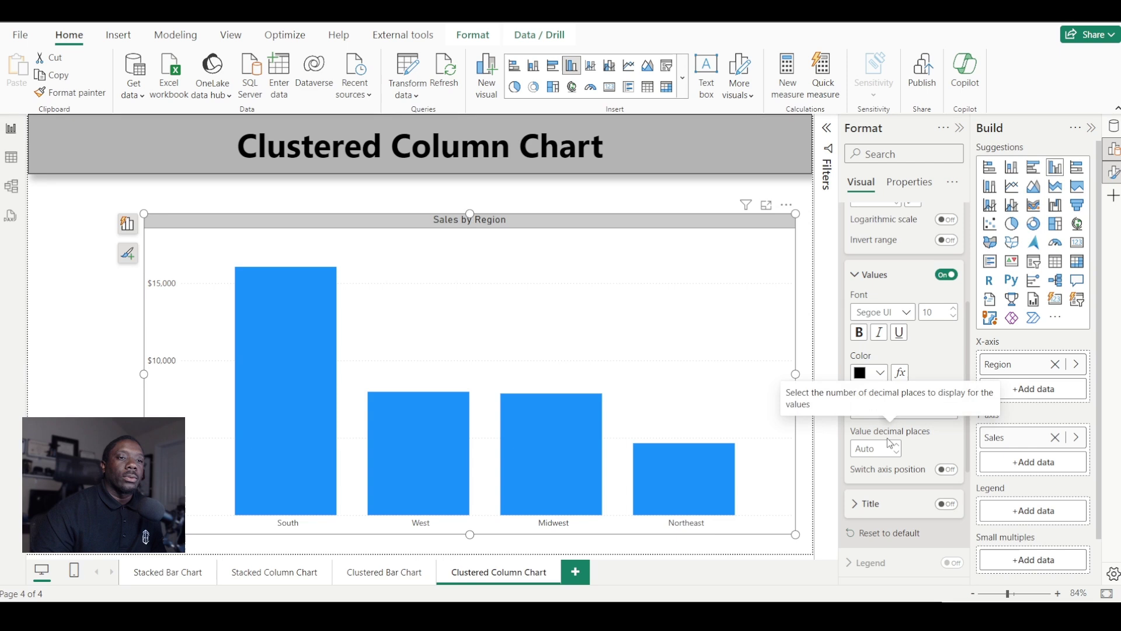
pyautogui.click(856, 277)
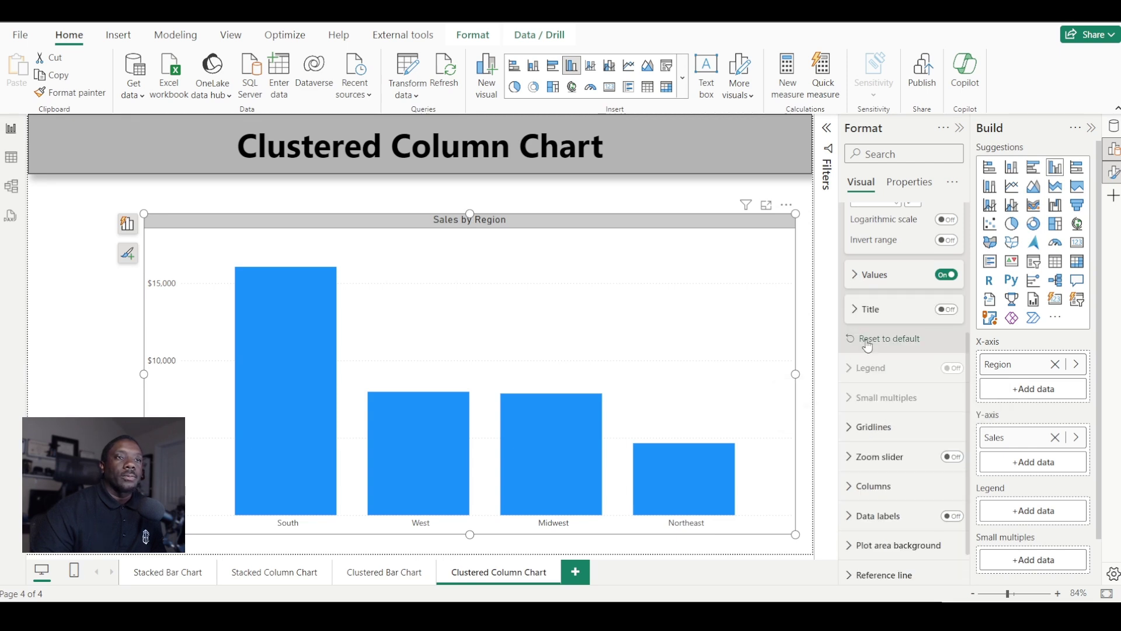
pyautogui.scroll(-1, 866, 347)
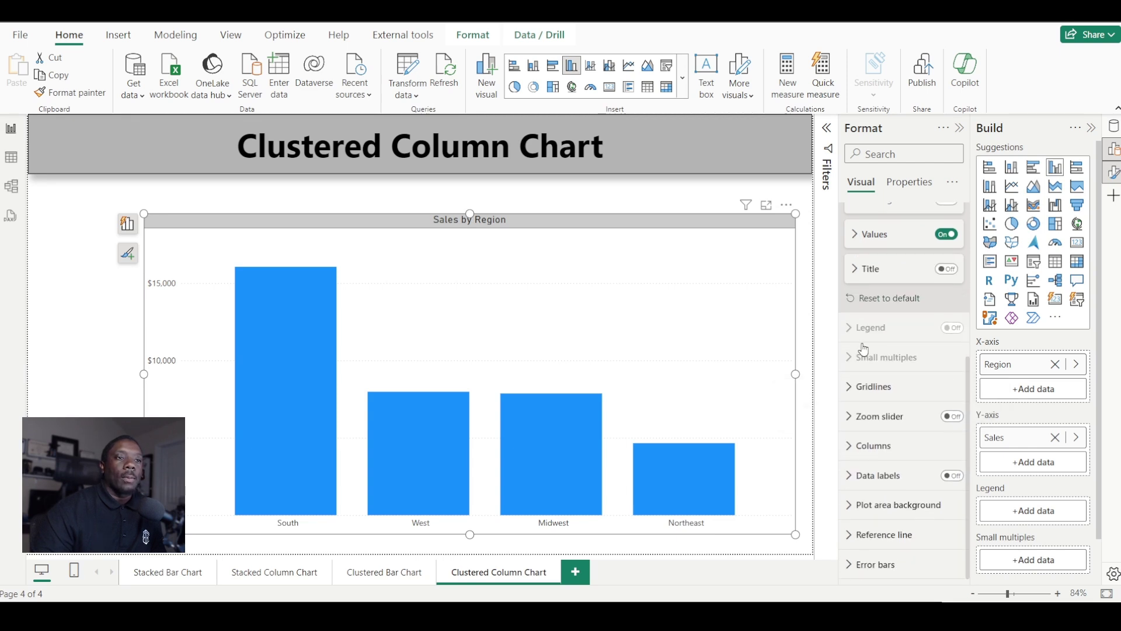
pyautogui.click(855, 387)
pyautogui.click(947, 422)
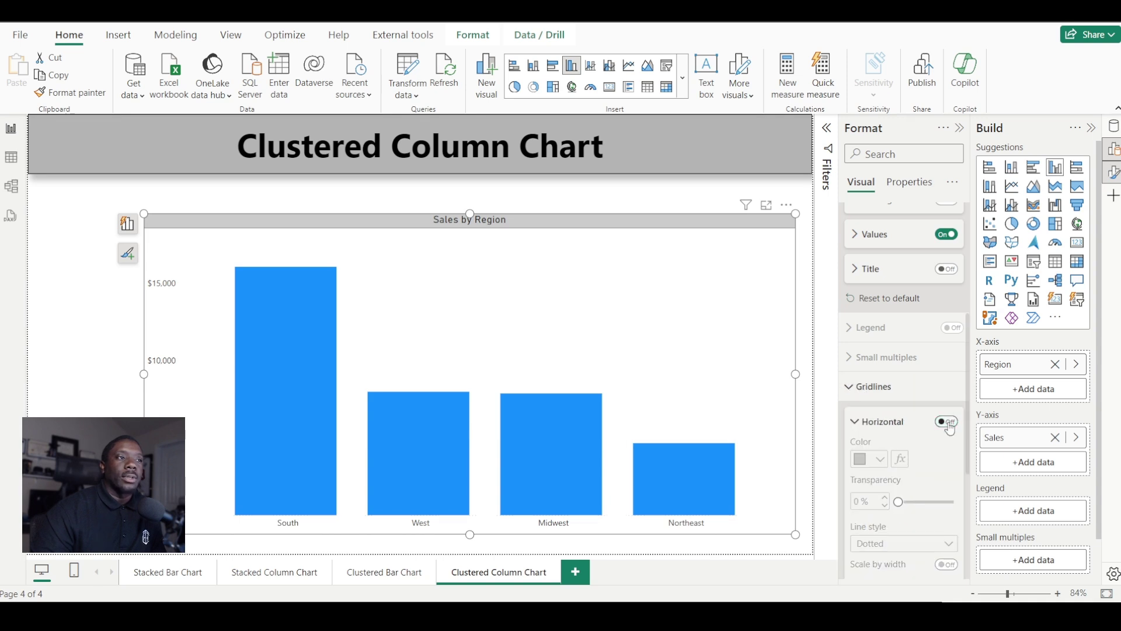
pyautogui.click(947, 423)
pyautogui.scroll(-3, 901, 472)
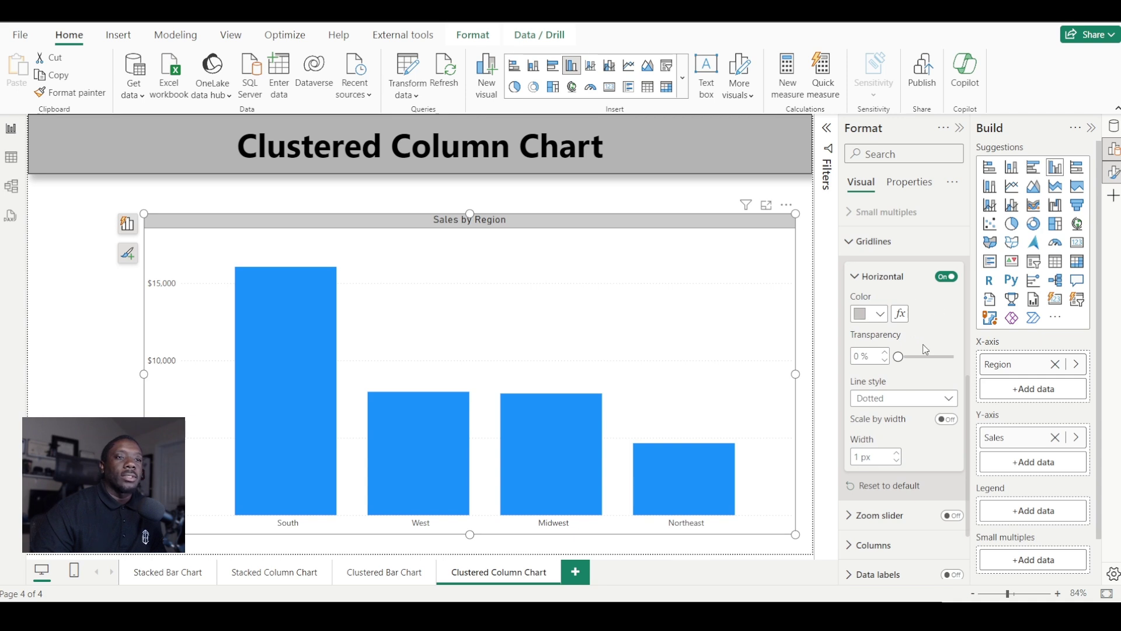
pyautogui.click(850, 250)
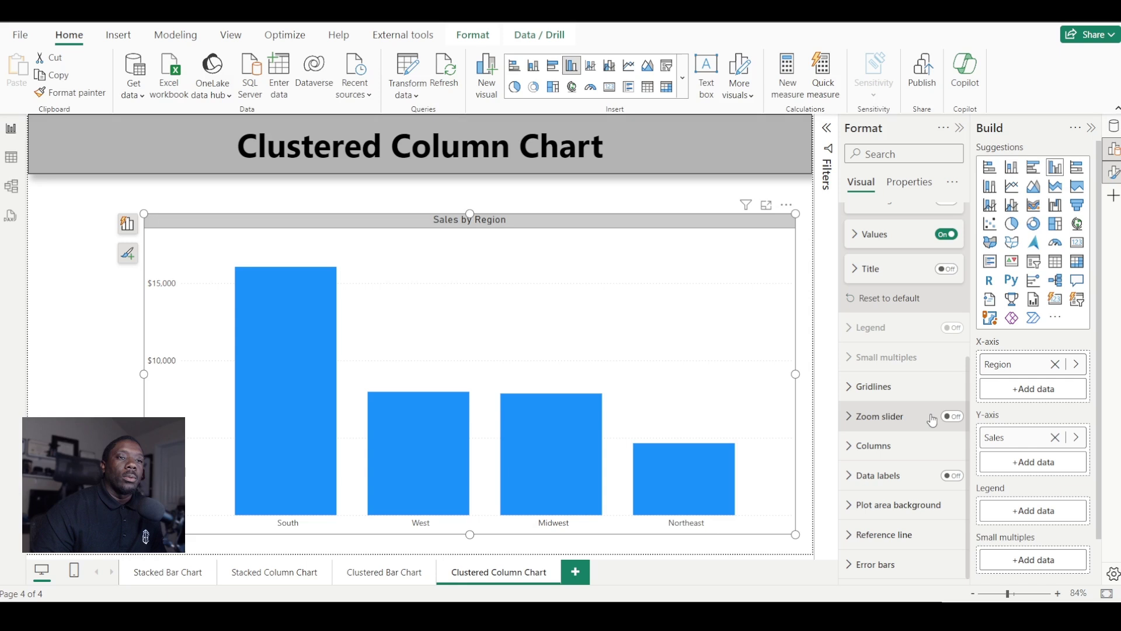
# - Turn on the Y-axis zoom slider and drag its handles along the value axis
pyautogui.click(953, 419)
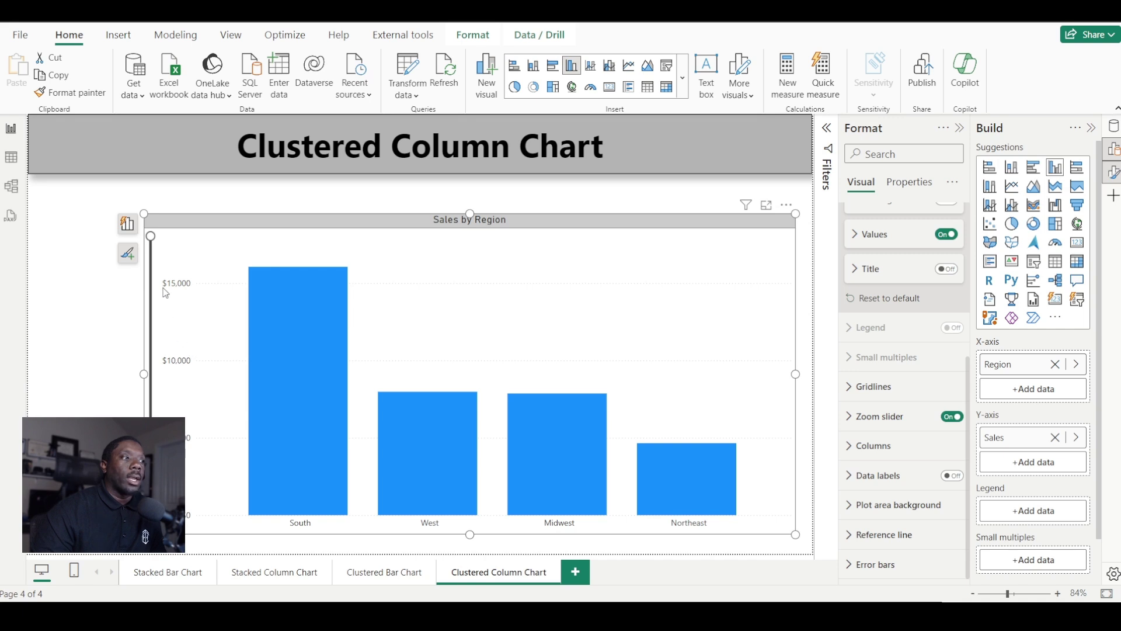
pyautogui.moveTo(151, 257)
pyautogui.mouseDown()
pyautogui.moveTo(151, 461)
pyautogui.moveTo(150, 236)
pyautogui.mouseUp()
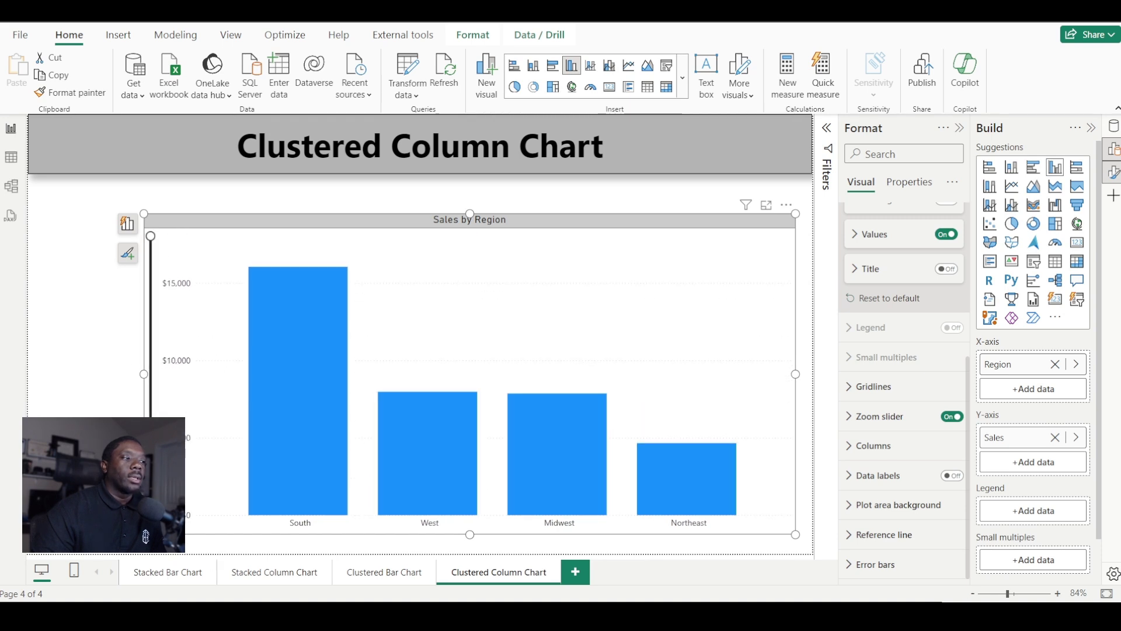
pyautogui.moveTo(151, 526)
pyautogui.mouseDown()
pyautogui.moveTo(154, 367)
pyautogui.moveTo(151, 525)
pyautogui.mouseUp()
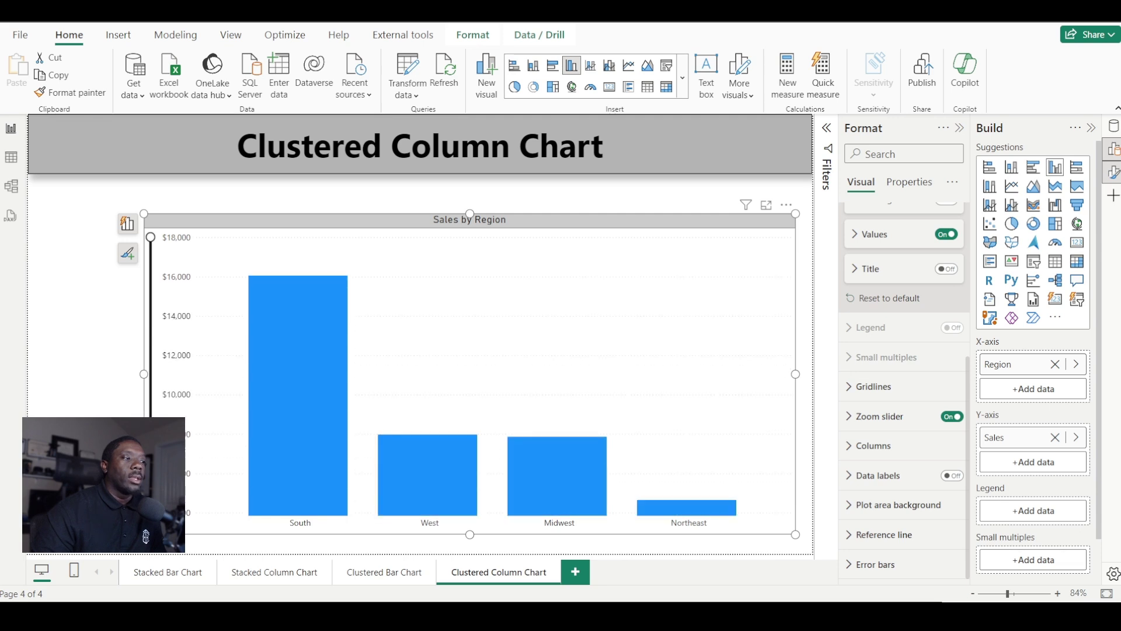
# - Colour all the columns orange
pyautogui.click(856, 444)
pyautogui.scroll(-4, 902, 397)
pyautogui.scroll(2, 905, 300)
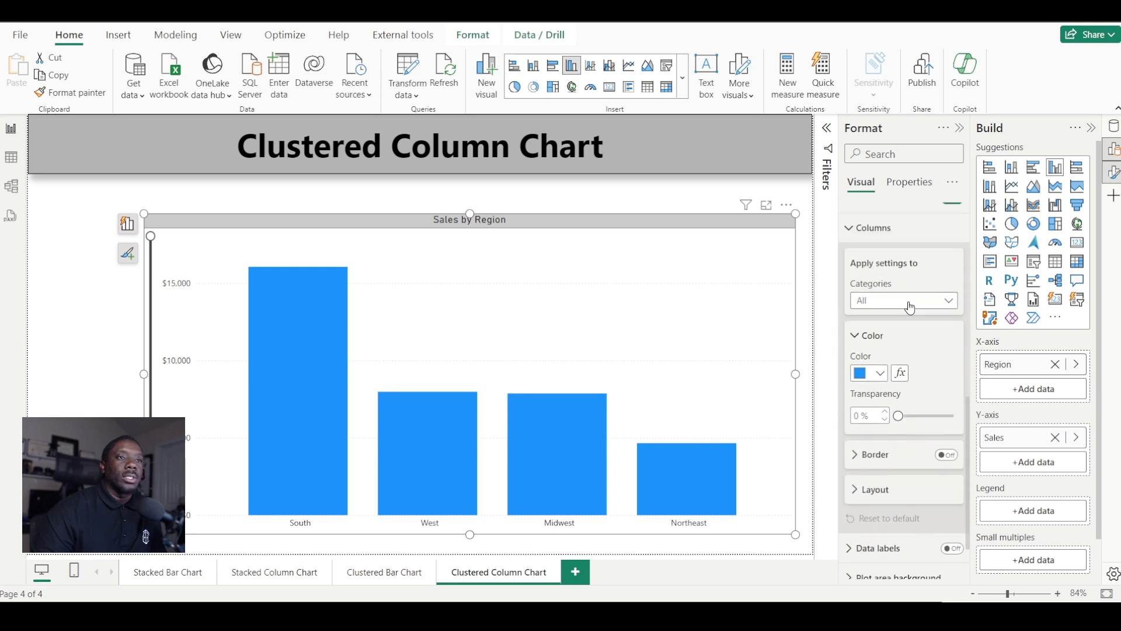
pyautogui.click(876, 374)
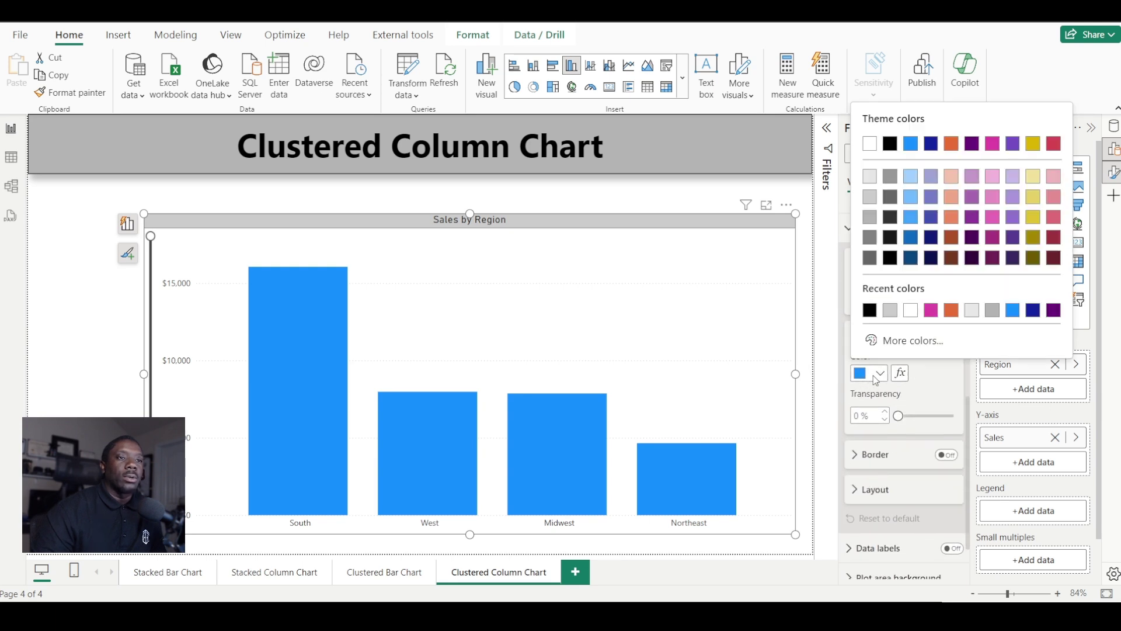
pyautogui.click(952, 144)
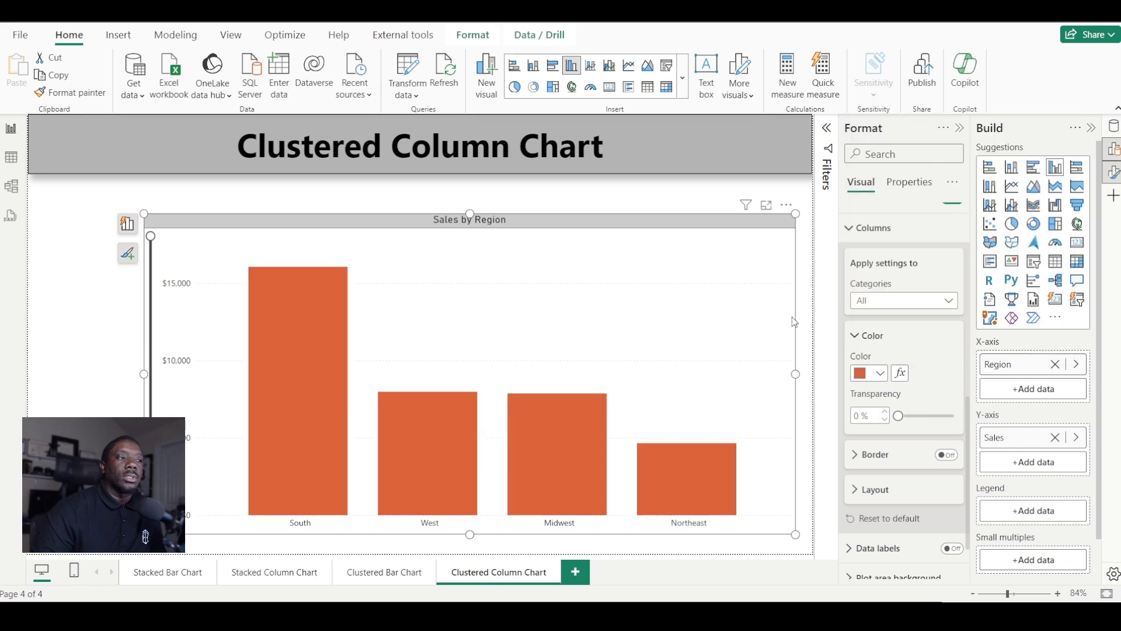
# - Colour the Northeast column dark blue and the South column yellow
pyautogui.click(934, 300)
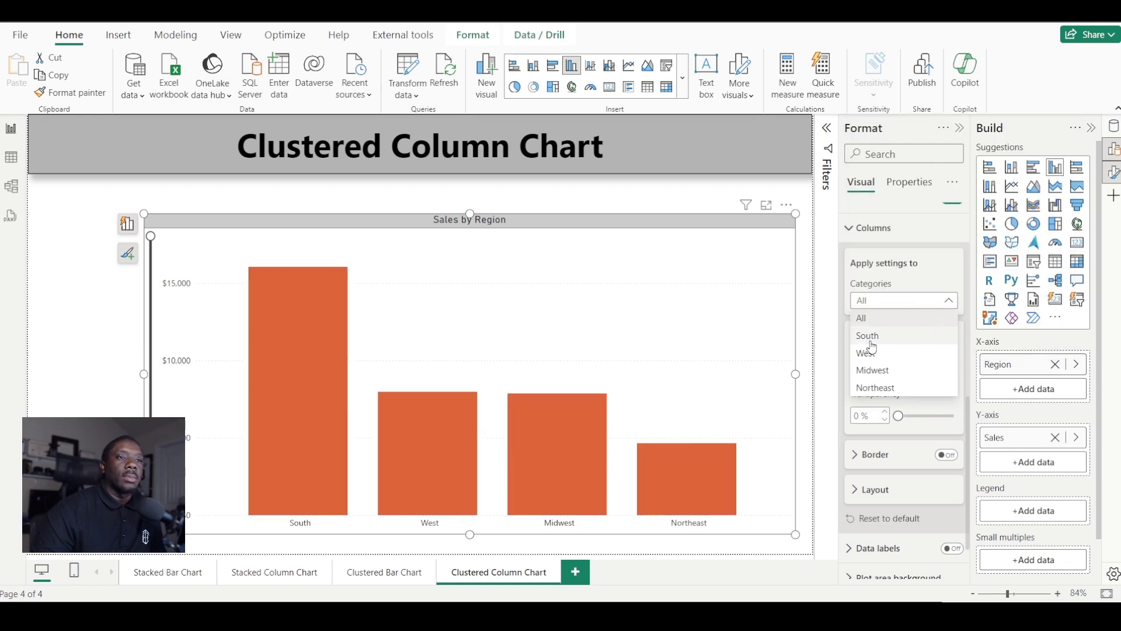
pyautogui.click(879, 388)
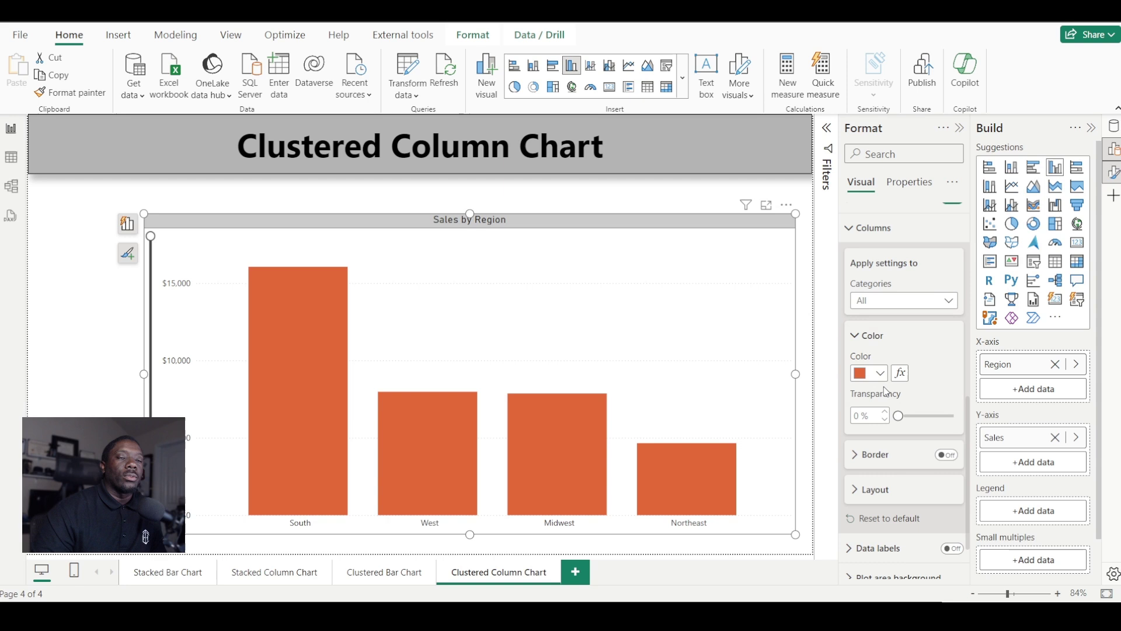
pyautogui.click(881, 377)
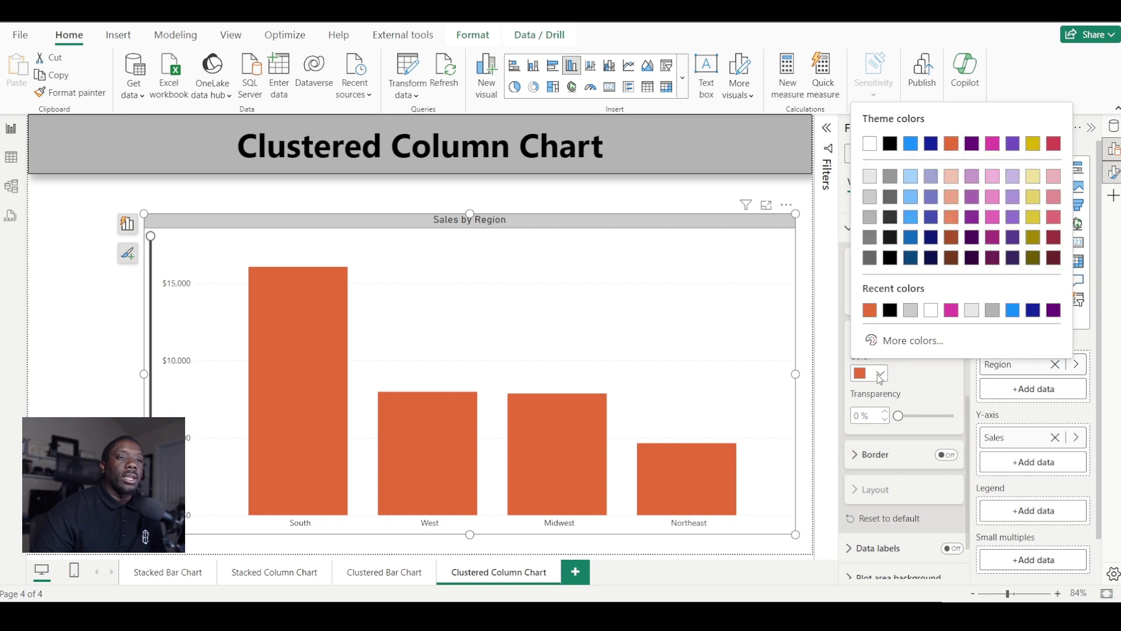
pyautogui.click(936, 145)
pyautogui.click(903, 305)
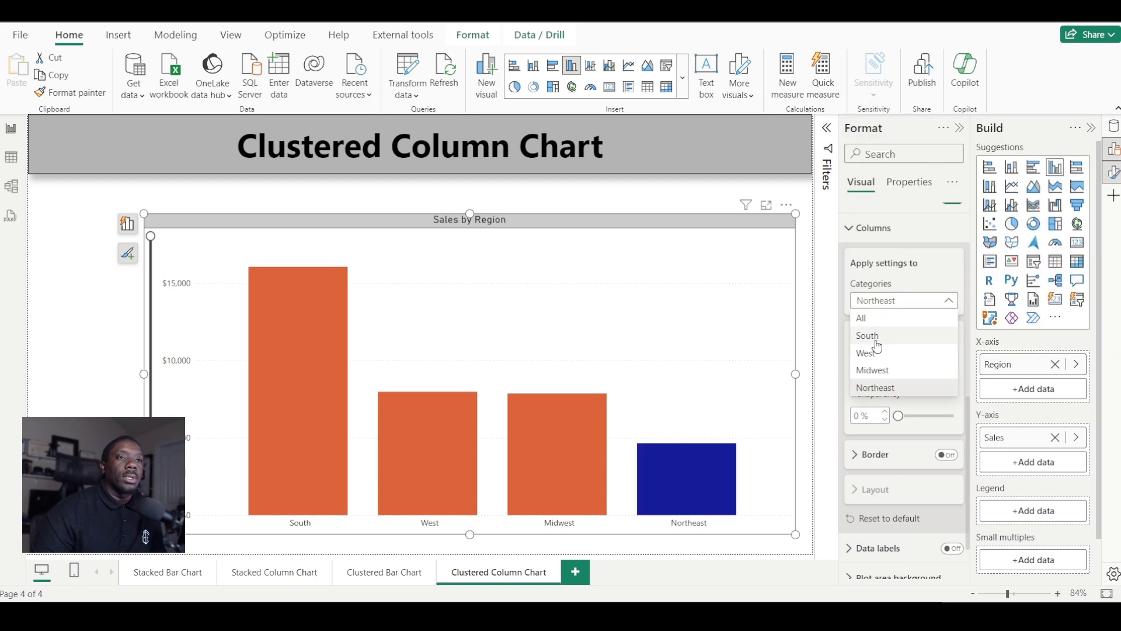
pyautogui.click(876, 335)
pyautogui.click(880, 373)
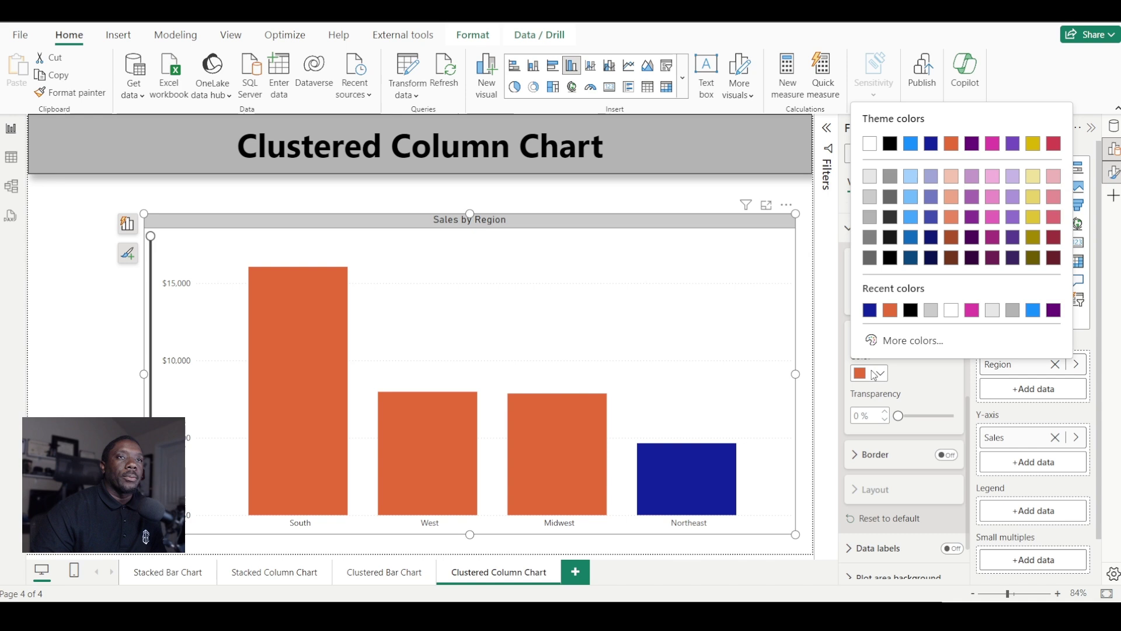
pyautogui.click(1032, 146)
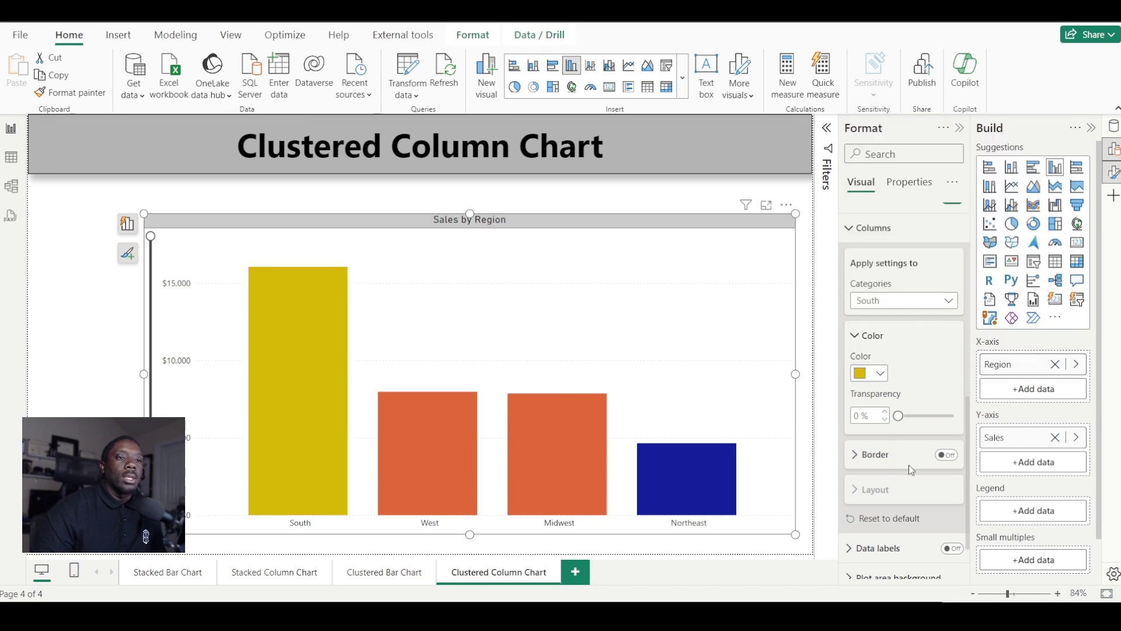
# - Give the South column a black border
pyautogui.click(944, 455)
pyautogui.click(854, 455)
pyautogui.scroll(-3, 880, 440)
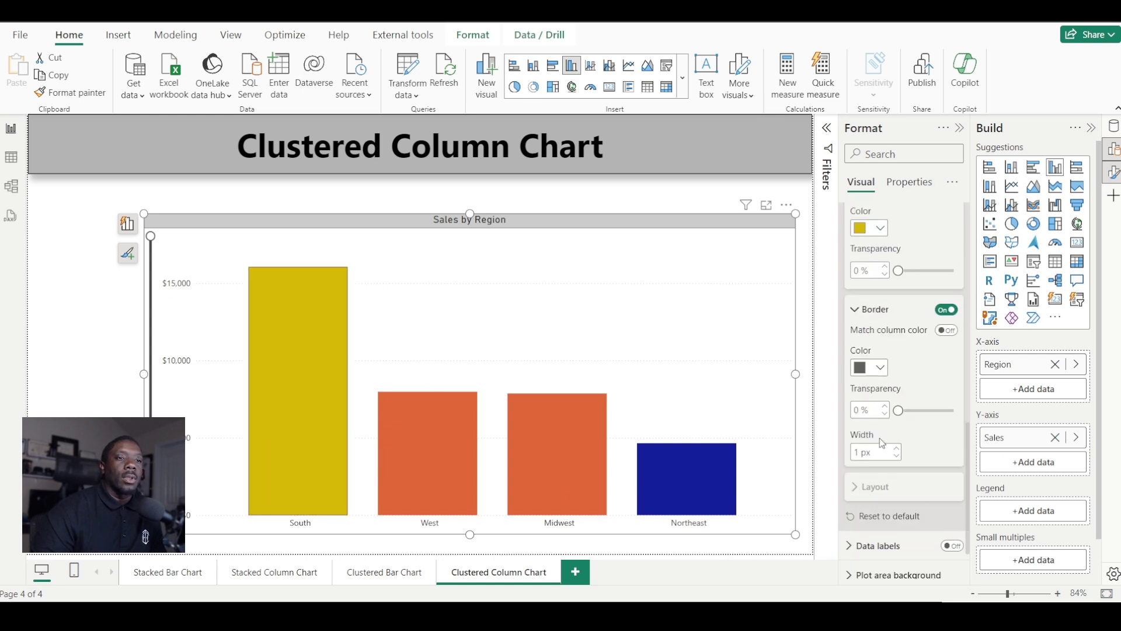
pyautogui.click(875, 369)
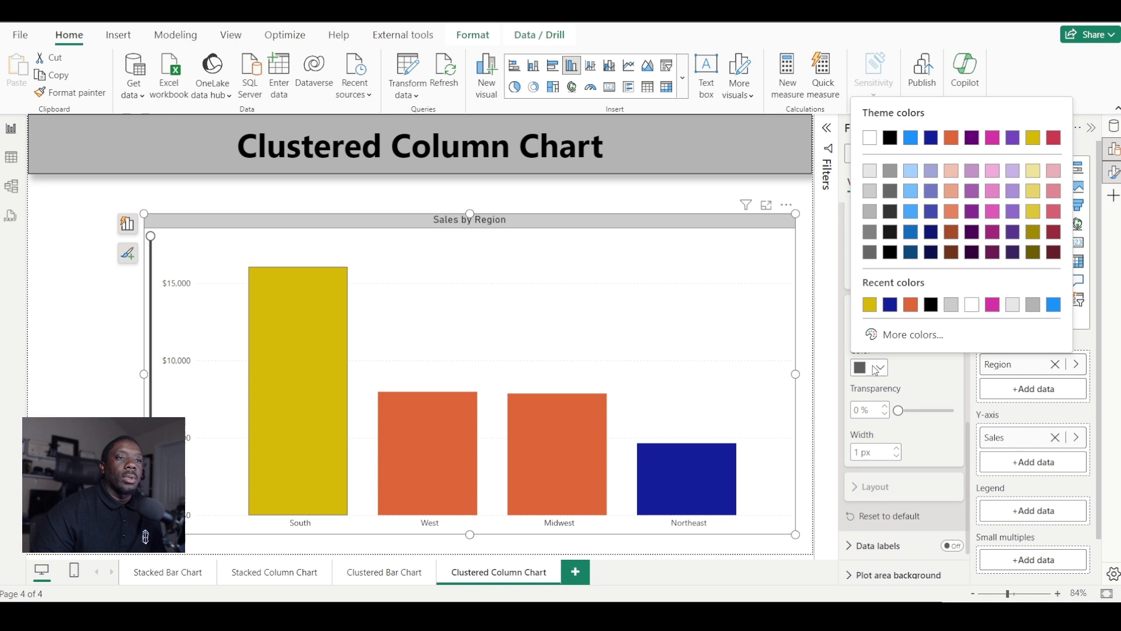
pyautogui.click(890, 138)
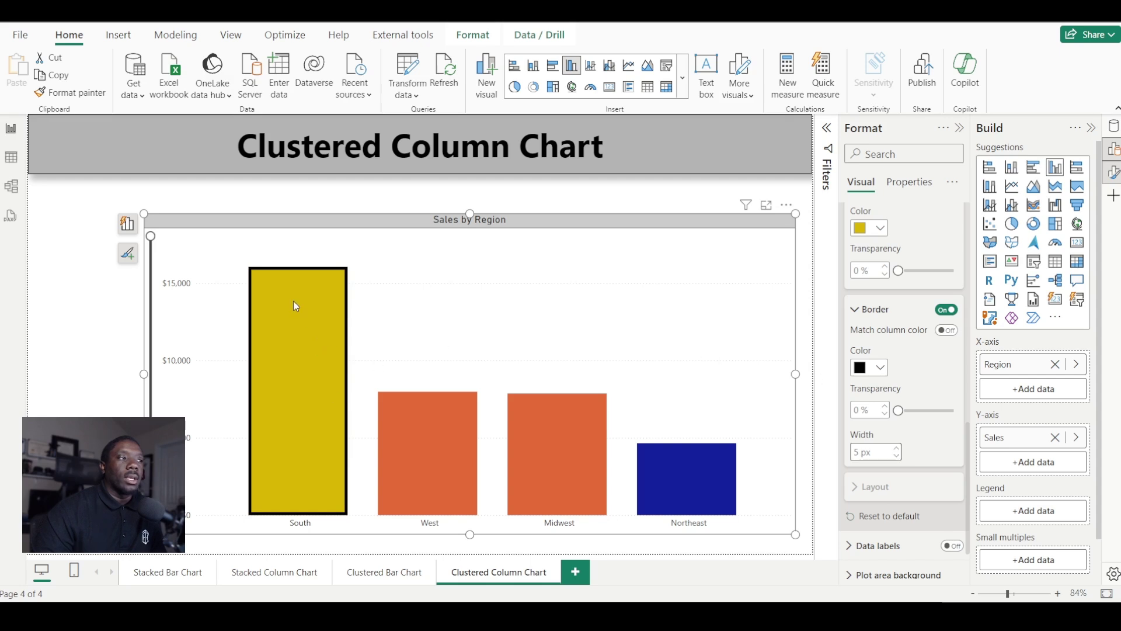
pyautogui.scroll(3, 951, 272)
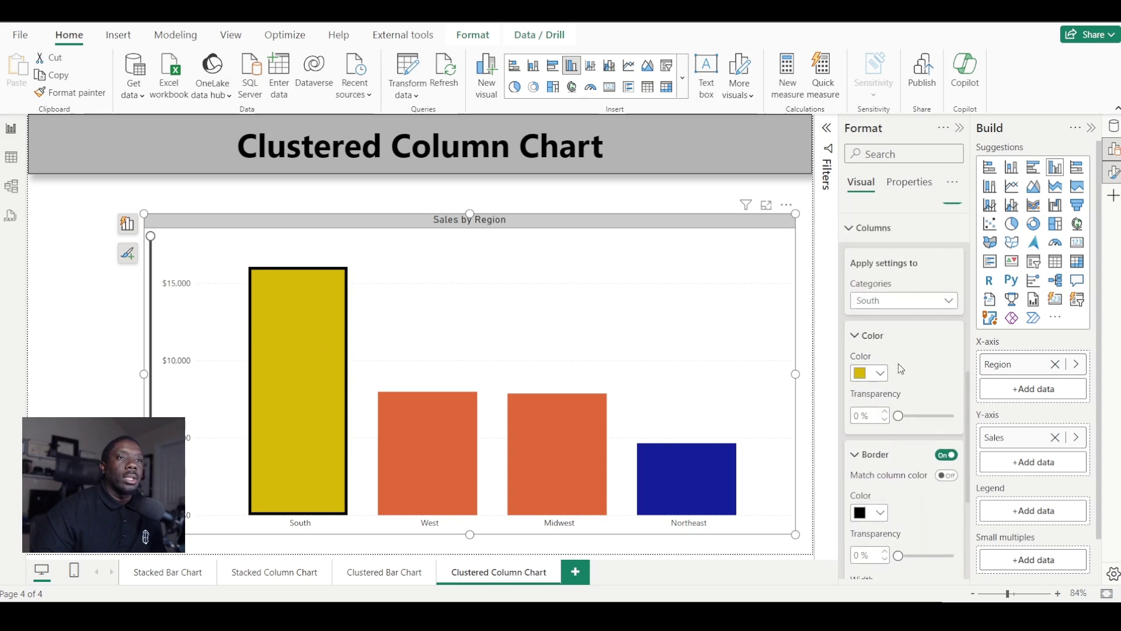
# - Apply black 5 px borders to all columns
pyautogui.click(890, 299)
pyautogui.click(881, 319)
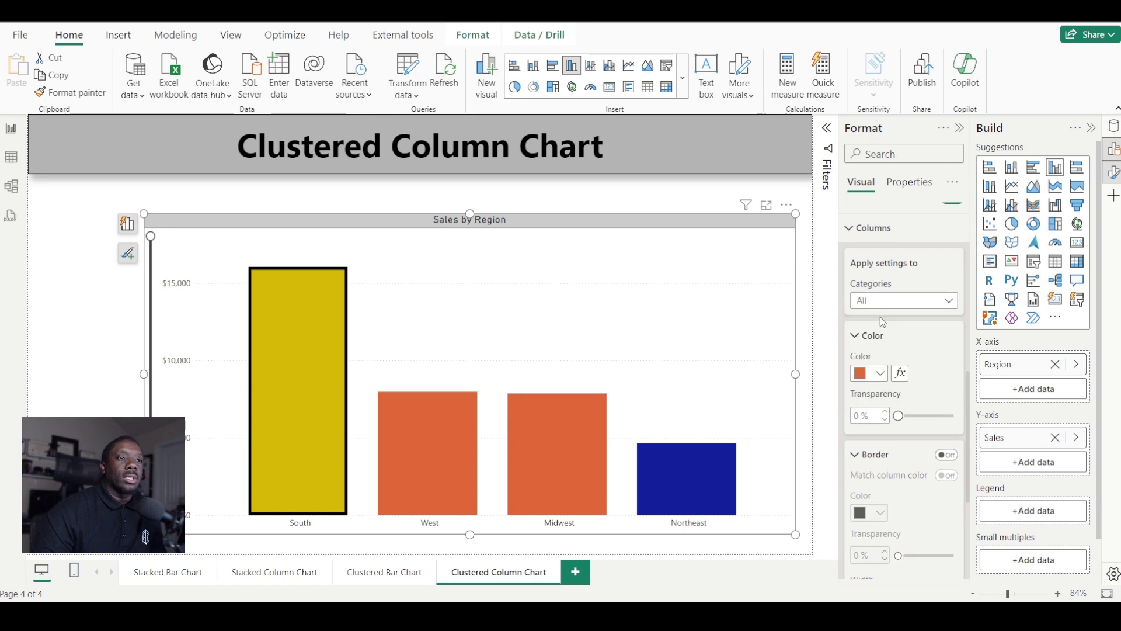
pyautogui.scroll(-2, 920, 411)
pyautogui.click(946, 382)
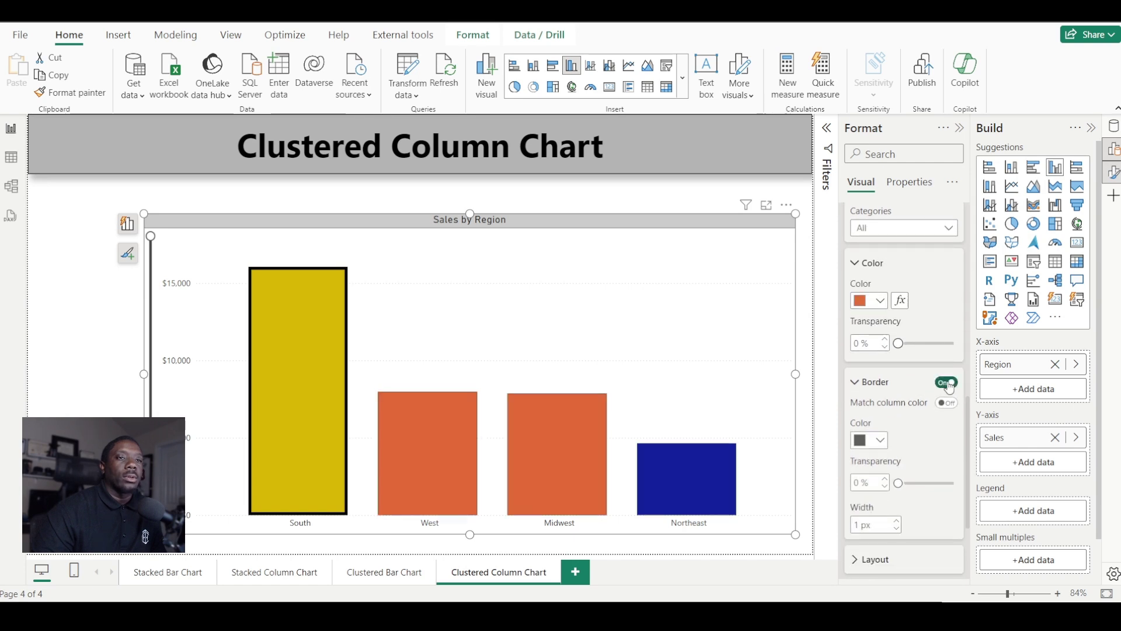
pyautogui.click(874, 440)
pyautogui.click(868, 377)
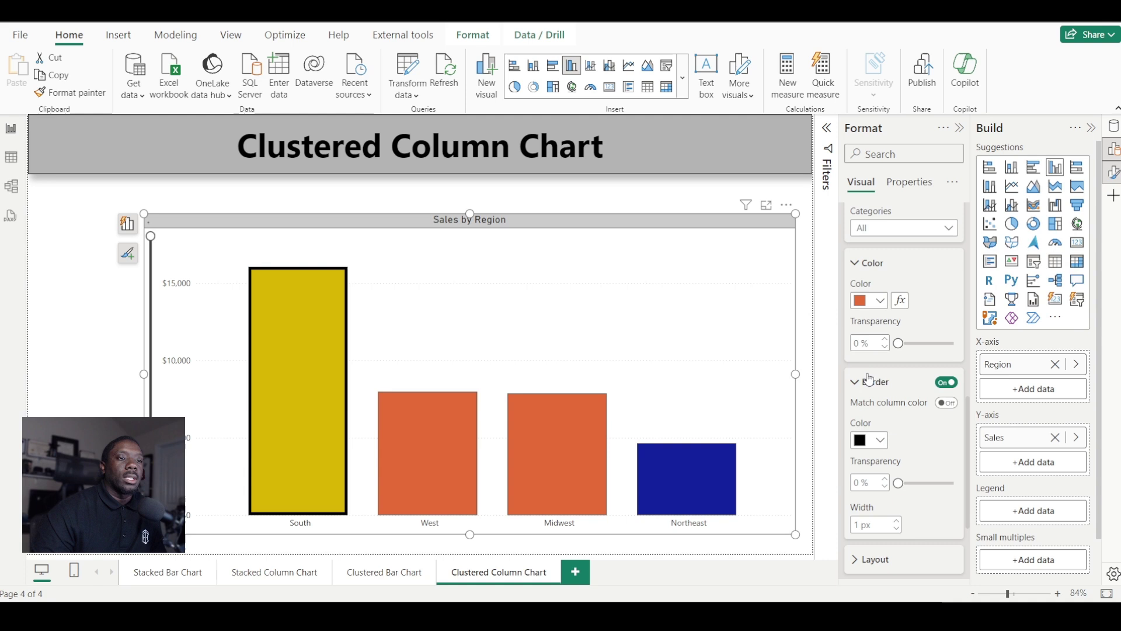
pyautogui.click(896, 523)
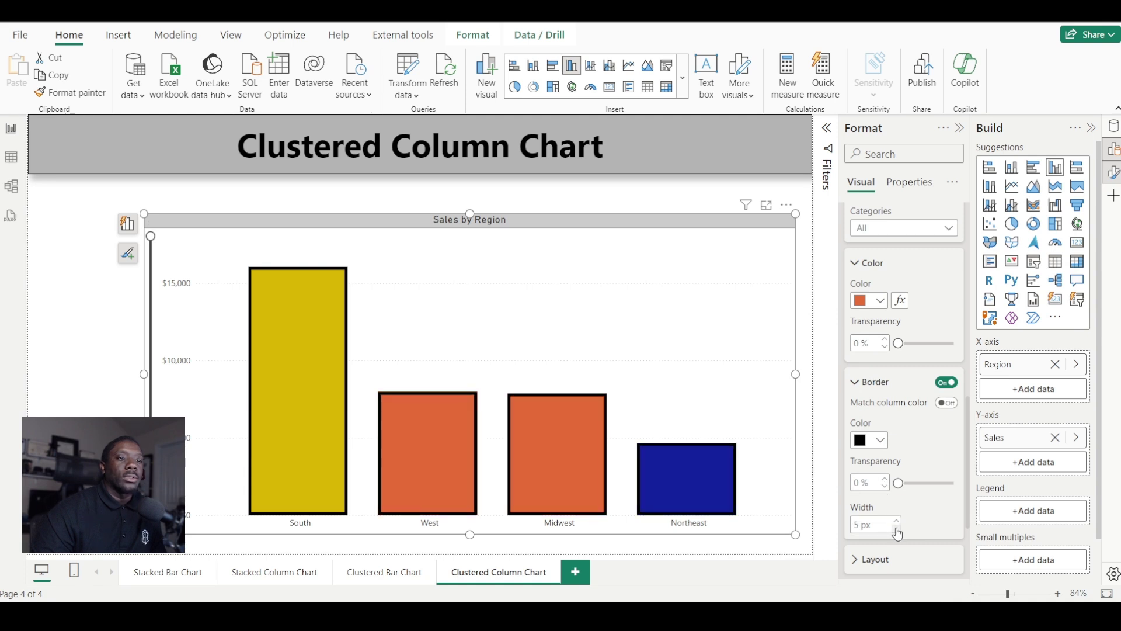
pyautogui.click(897, 530)
pyautogui.click(897, 530)
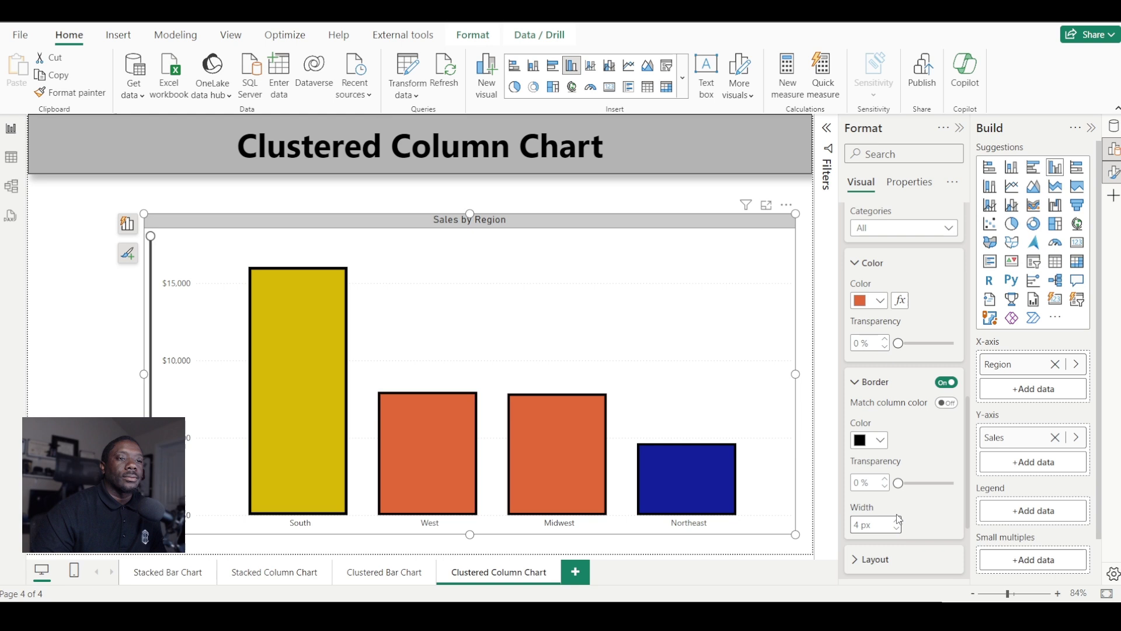
pyautogui.click(897, 520)
# - Switch off column borders for all regions and South, and turn on data labels
pyautogui.scroll(-3, 912, 503)
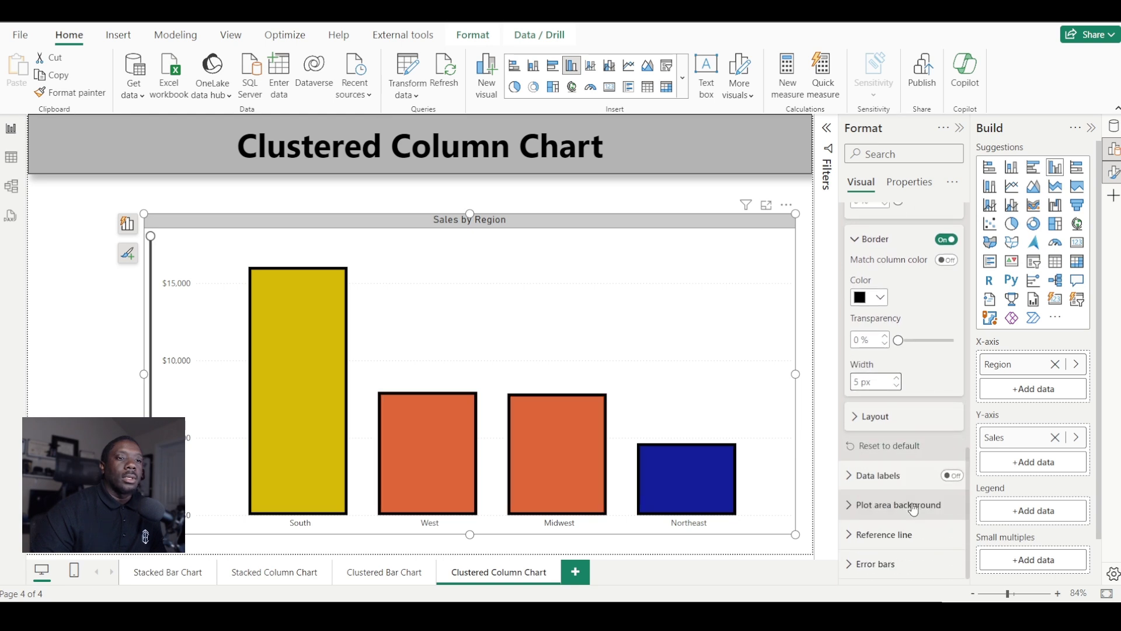
pyautogui.scroll(4, 902, 449)
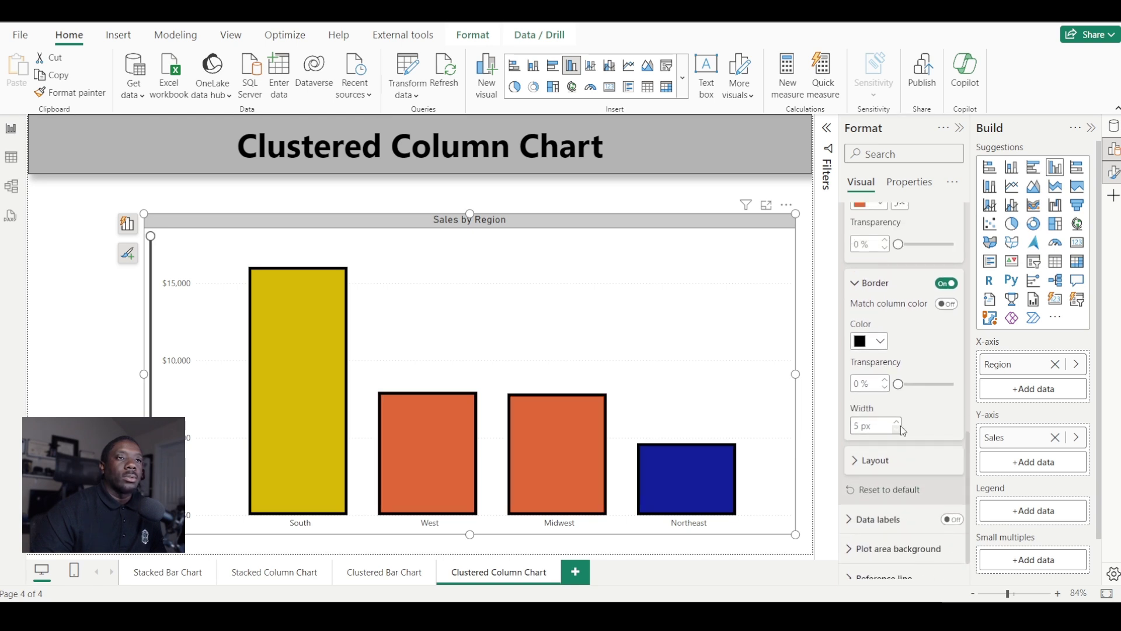
pyautogui.scroll(-3, 903, 389)
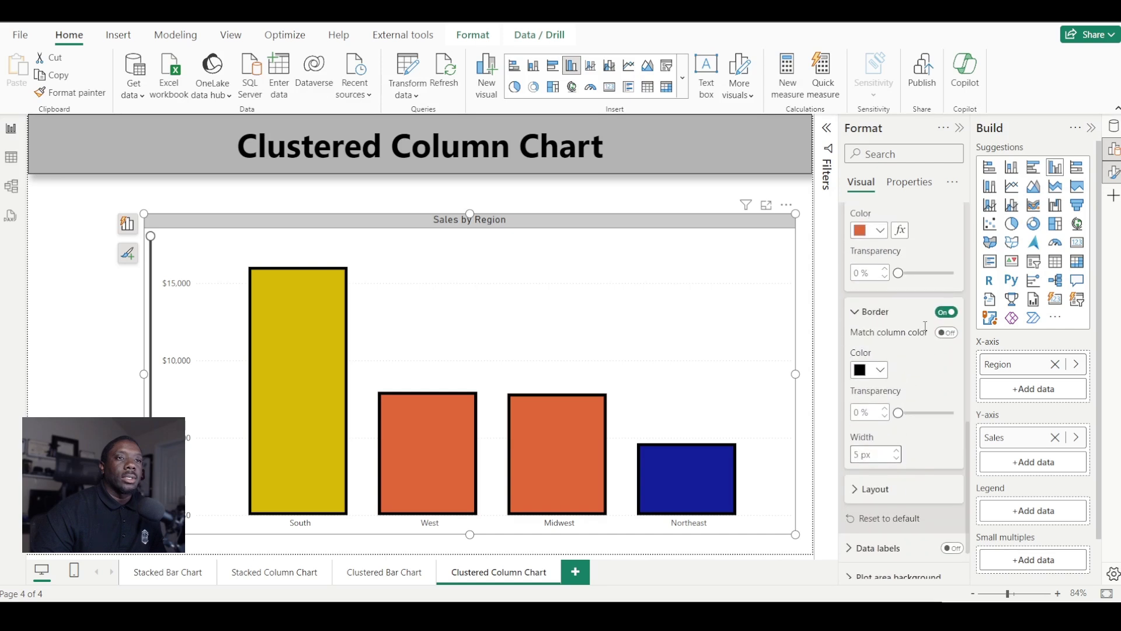
pyautogui.click(943, 314)
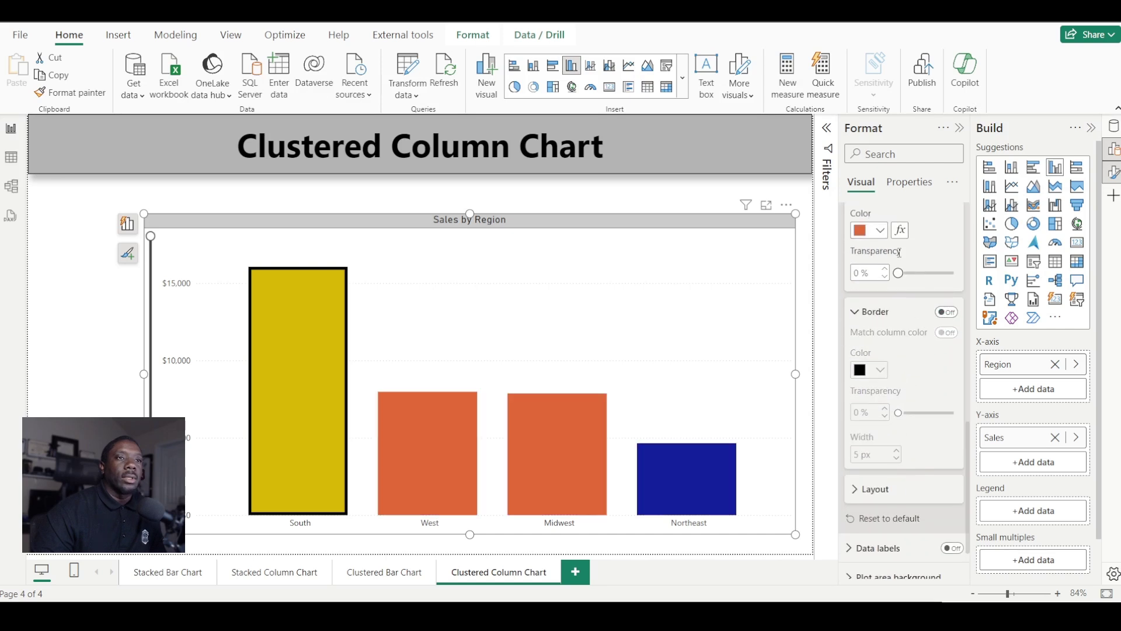
pyautogui.scroll(1, 923, 327)
pyautogui.click(911, 230)
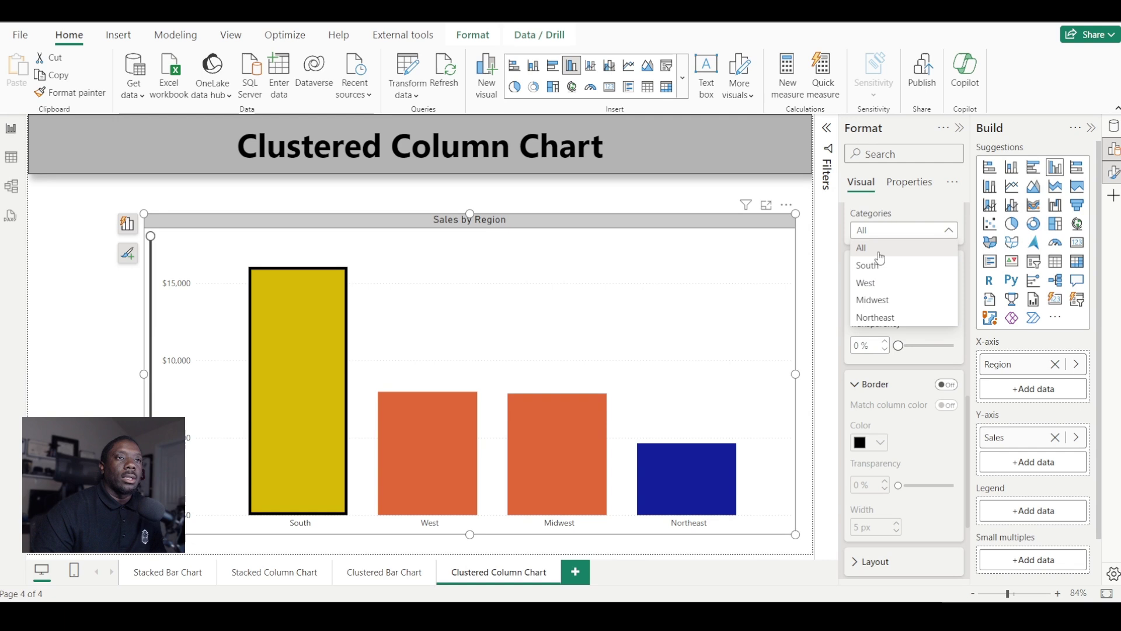
pyautogui.click(876, 267)
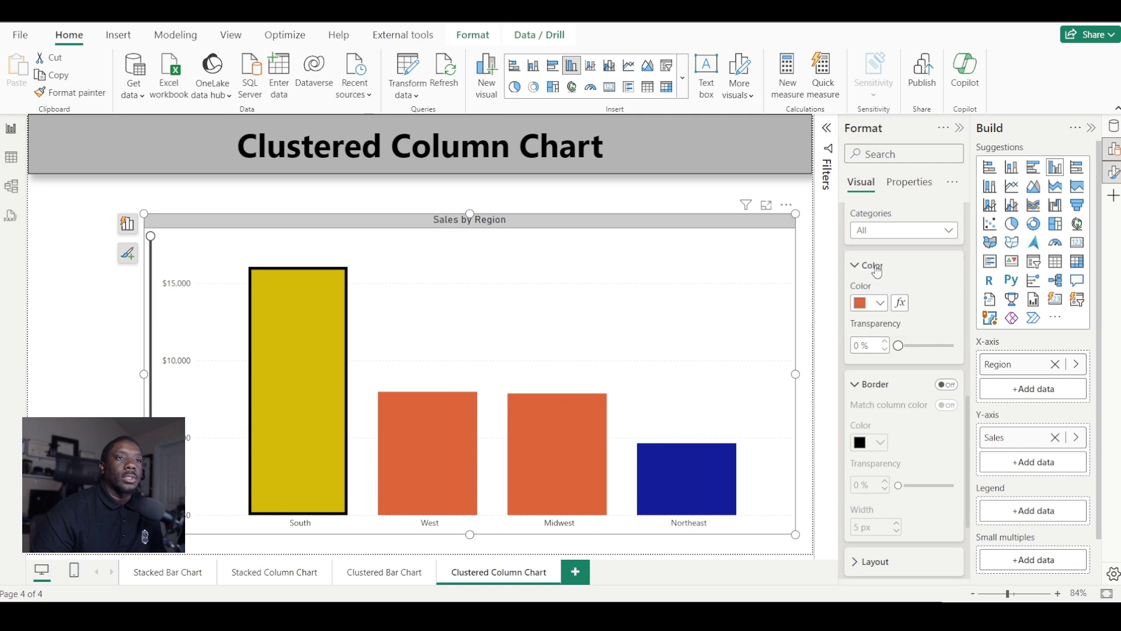
pyautogui.click(945, 385)
pyautogui.scroll(1, 847, 233)
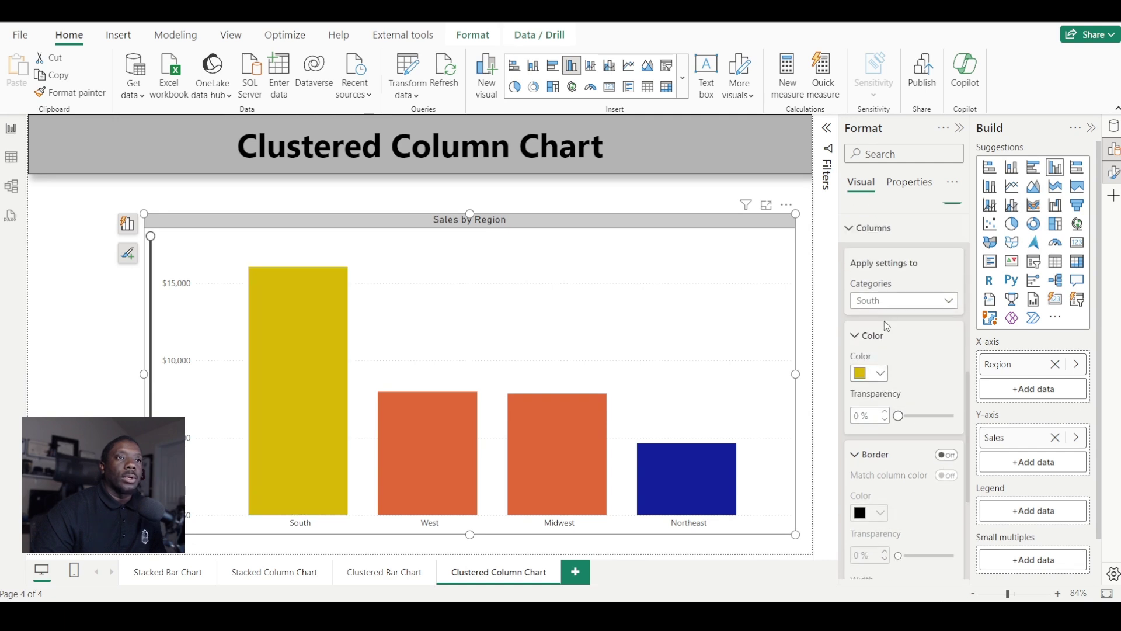
pyautogui.click(848, 232)
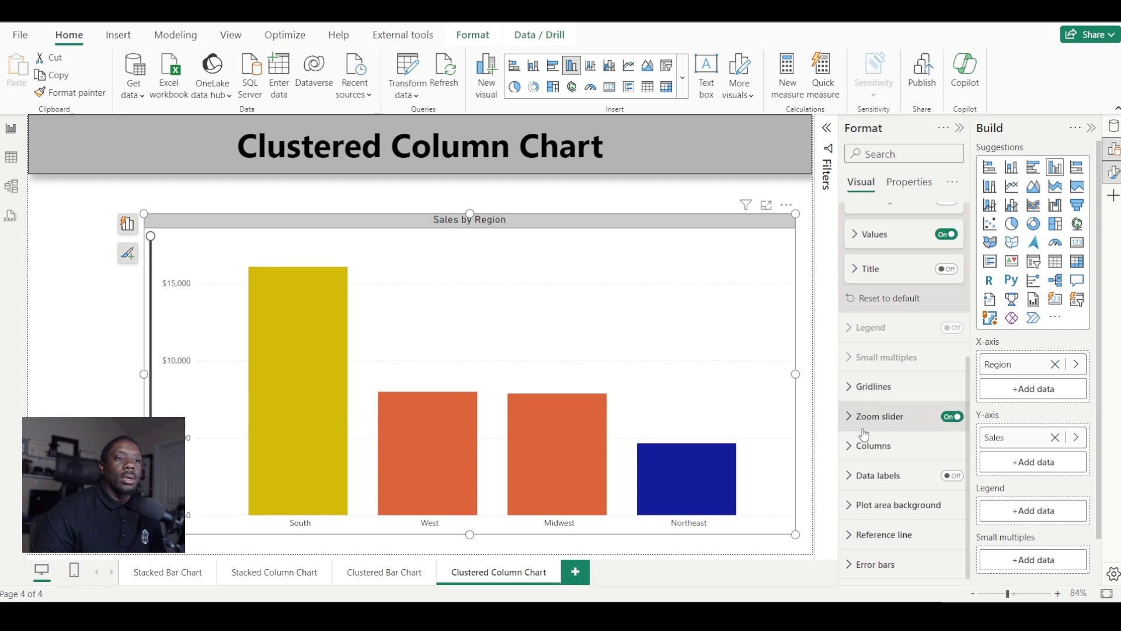
pyautogui.click(949, 476)
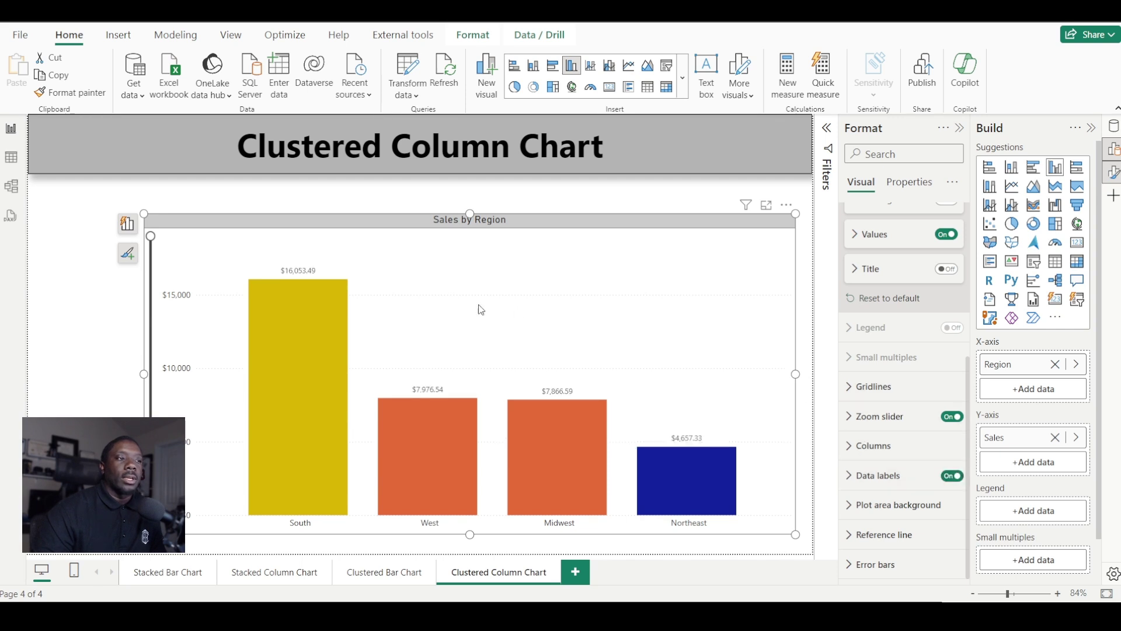
# - Set the data label values to black and bold
pyautogui.click(876, 475)
pyautogui.scroll(-5, 902, 377)
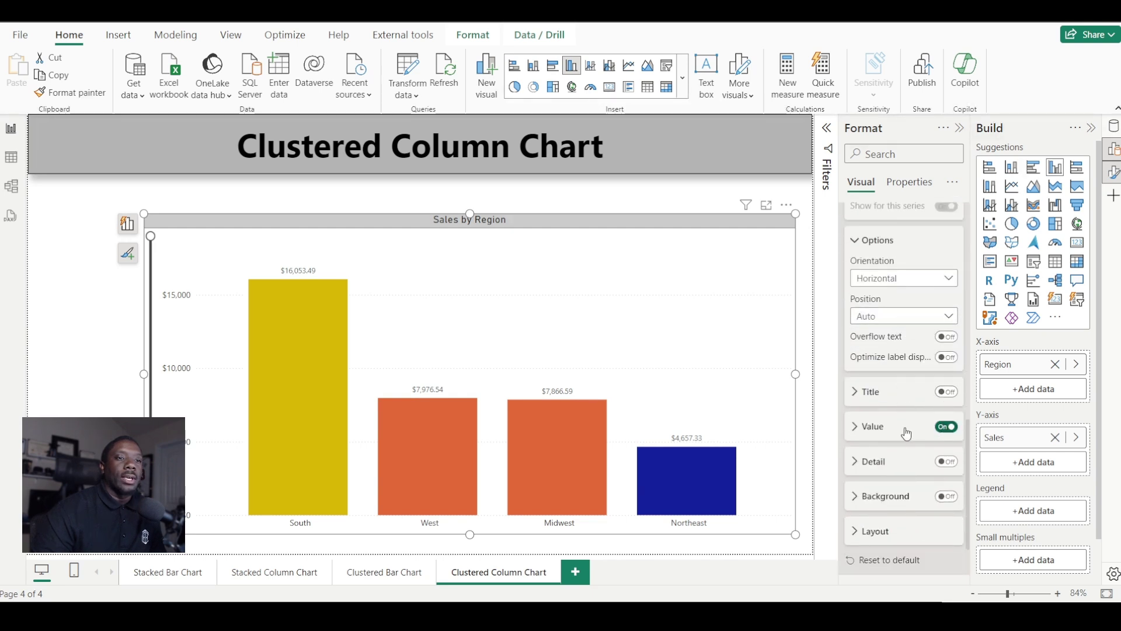
pyautogui.click(886, 428)
pyautogui.scroll(-3, 876, 408)
pyautogui.scroll(-1, 870, 391)
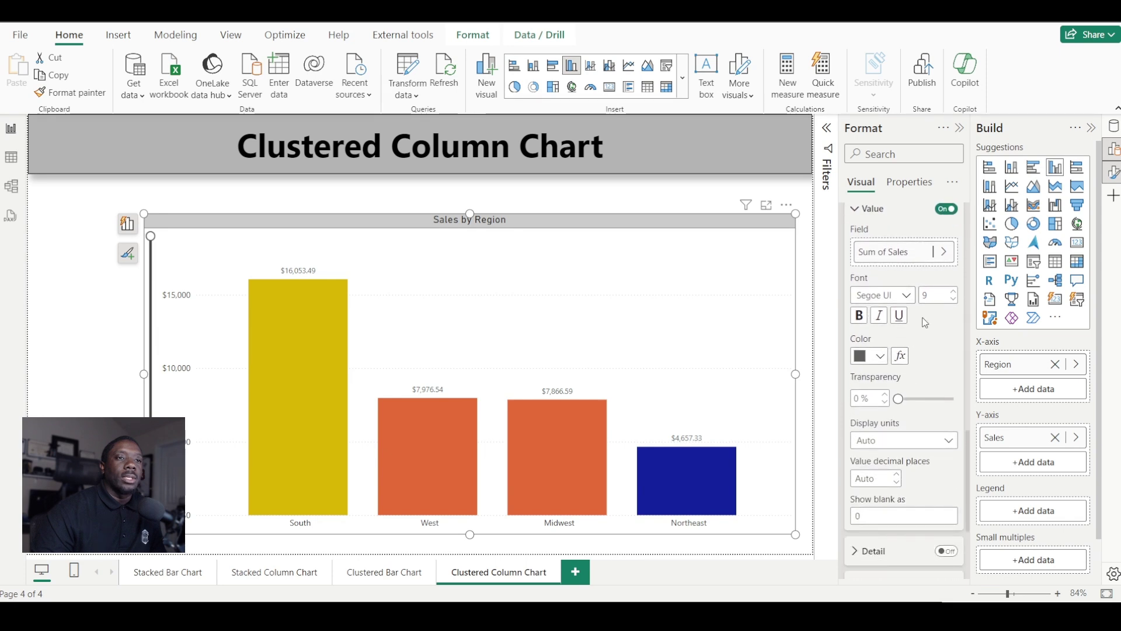
pyautogui.click(880, 357)
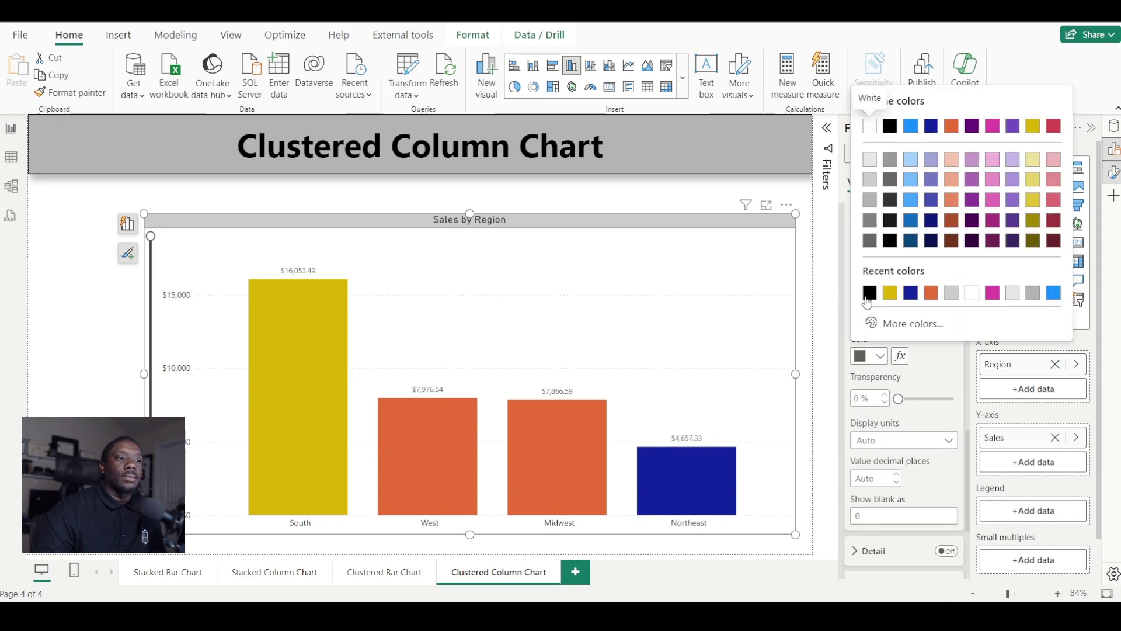
pyautogui.click(869, 293)
pyautogui.click(858, 316)
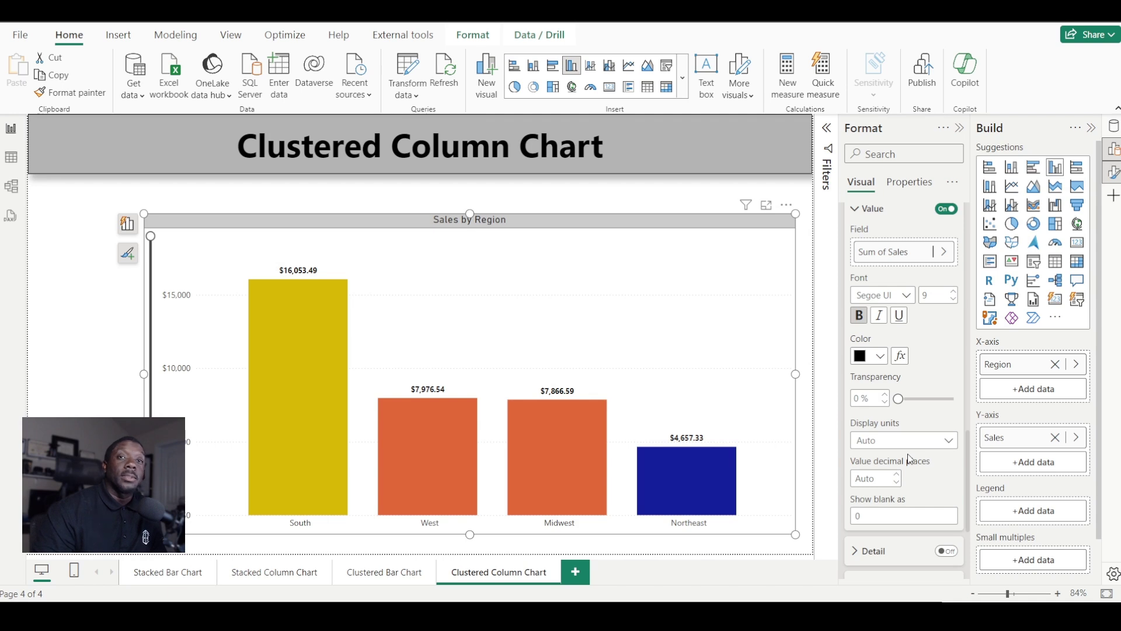
pyautogui.scroll(-3, 916, 466)
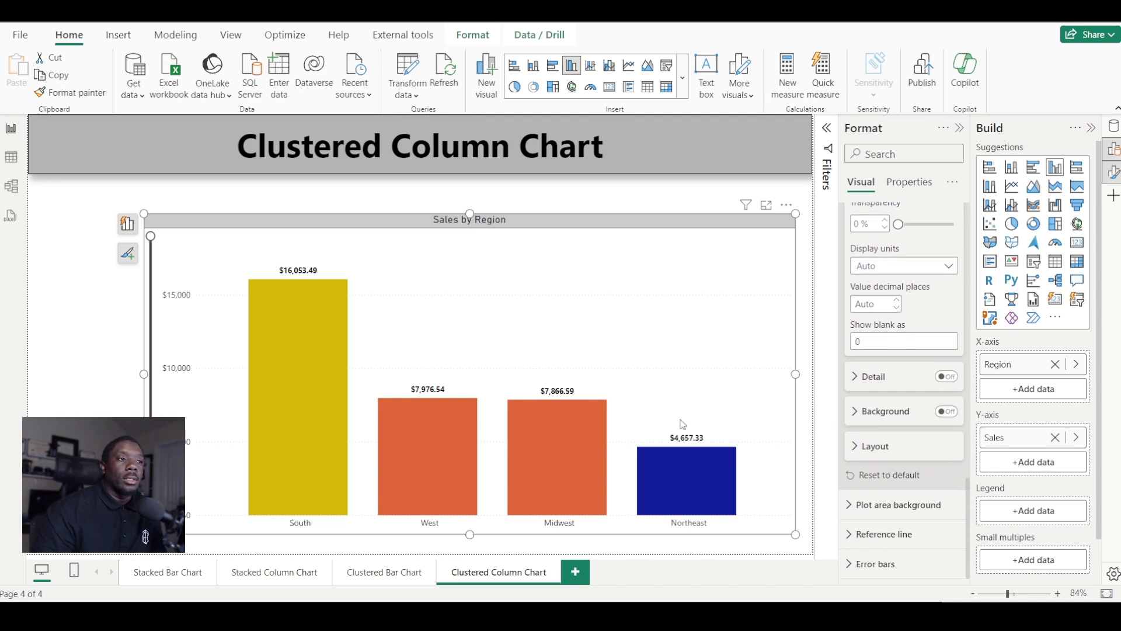
# - Test Cost and Profit as label detail, then remove them and turn detail off
pyautogui.click(950, 380)
pyautogui.click(874, 378)
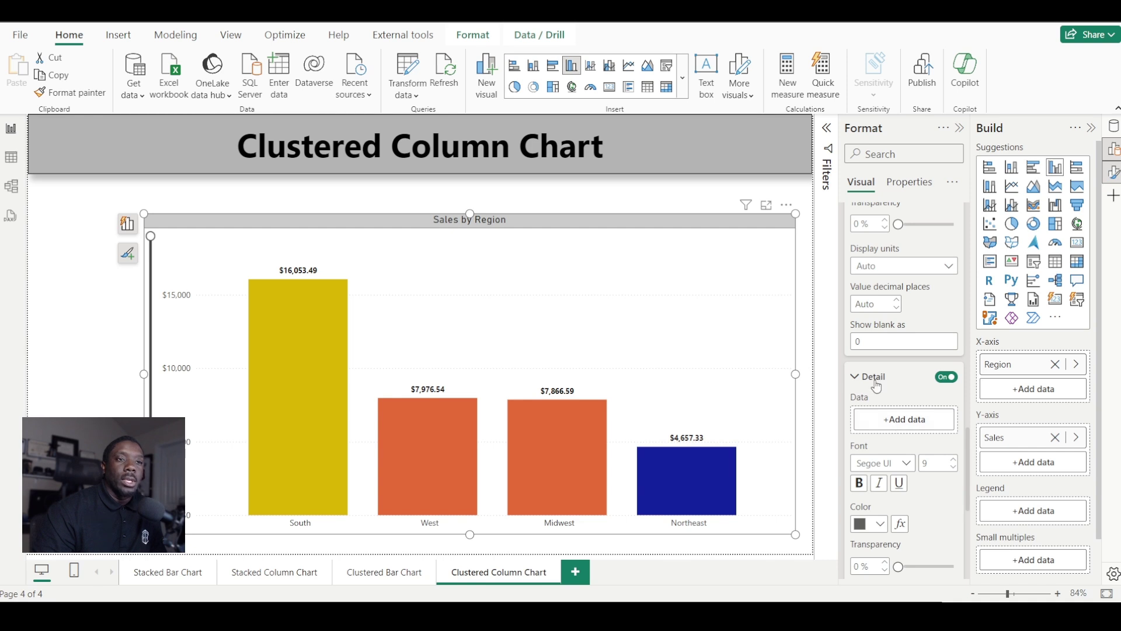
pyautogui.click(902, 419)
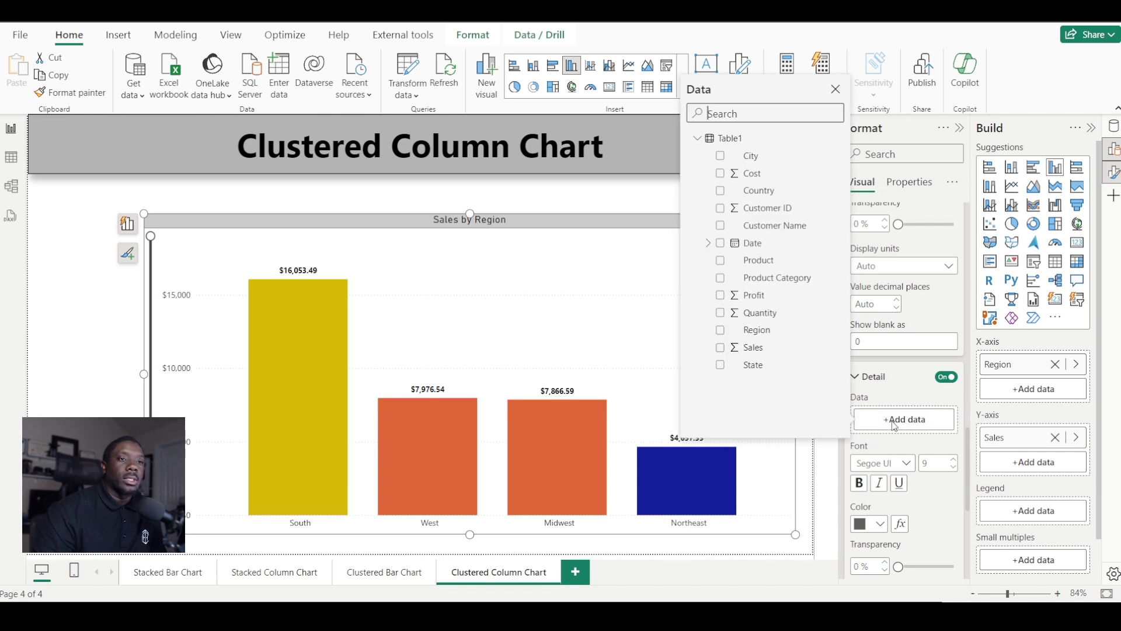
pyautogui.click(721, 174)
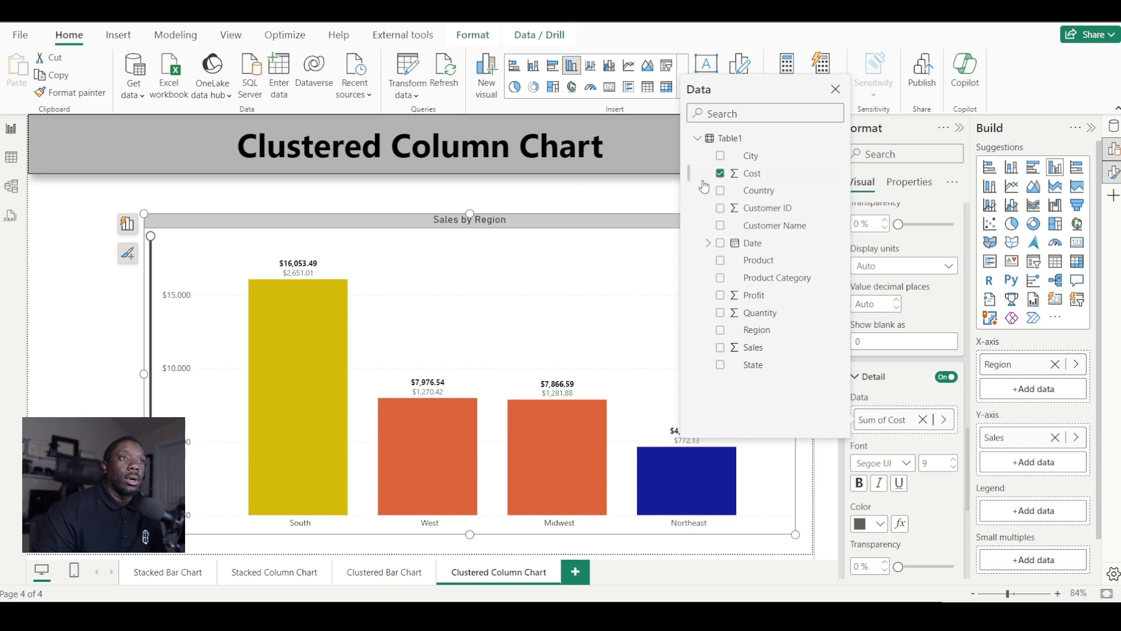
pyautogui.click(720, 174)
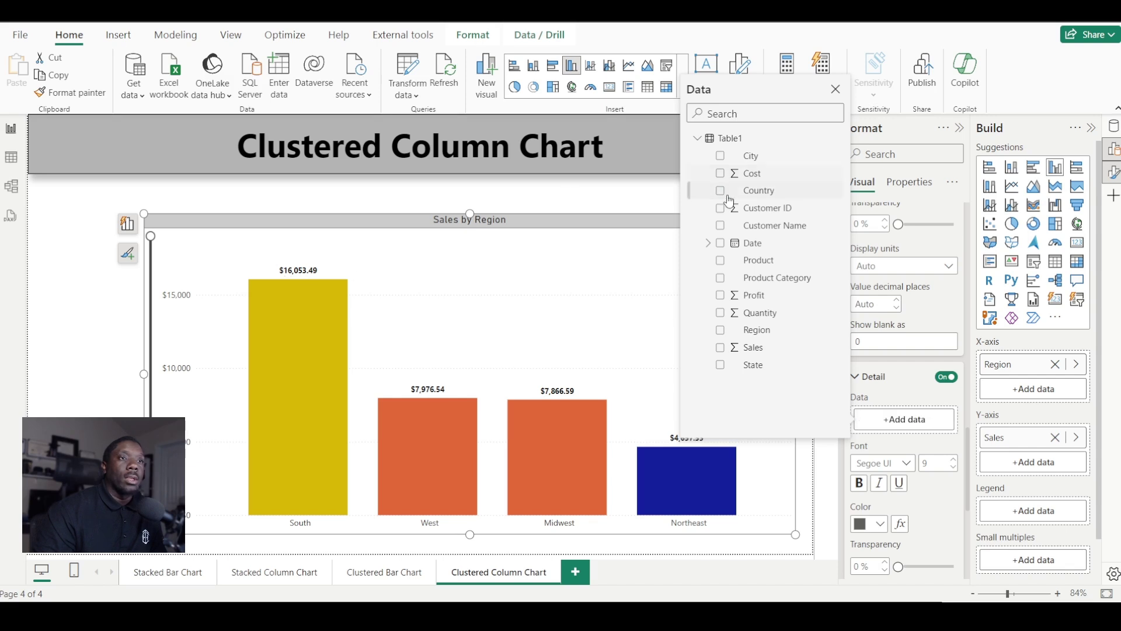
pyautogui.click(721, 296)
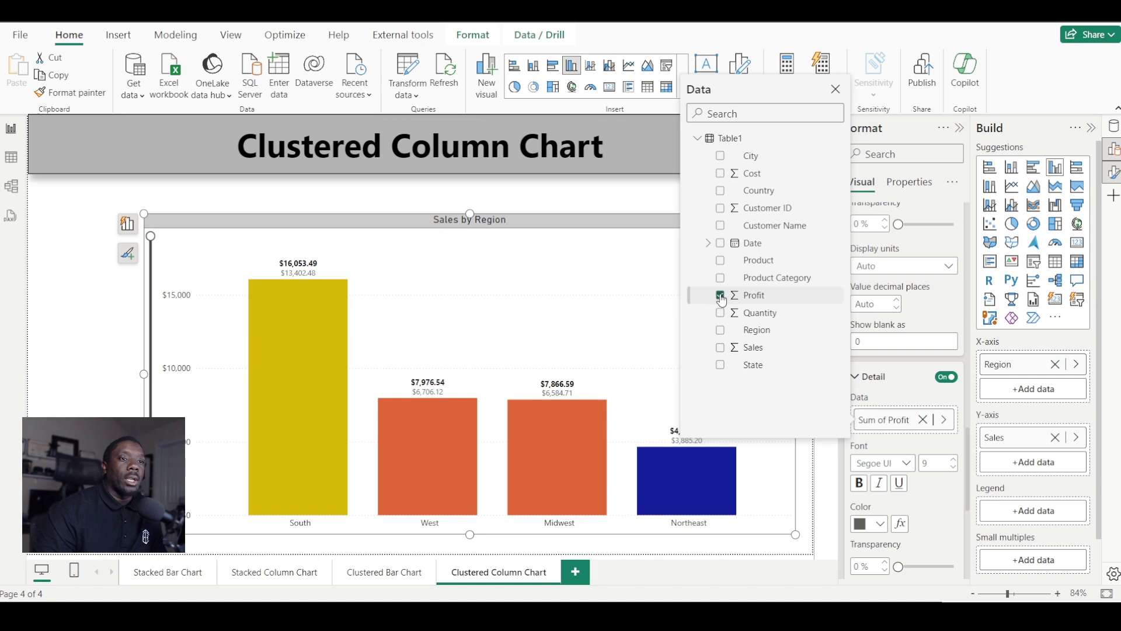
pyautogui.click(721, 296)
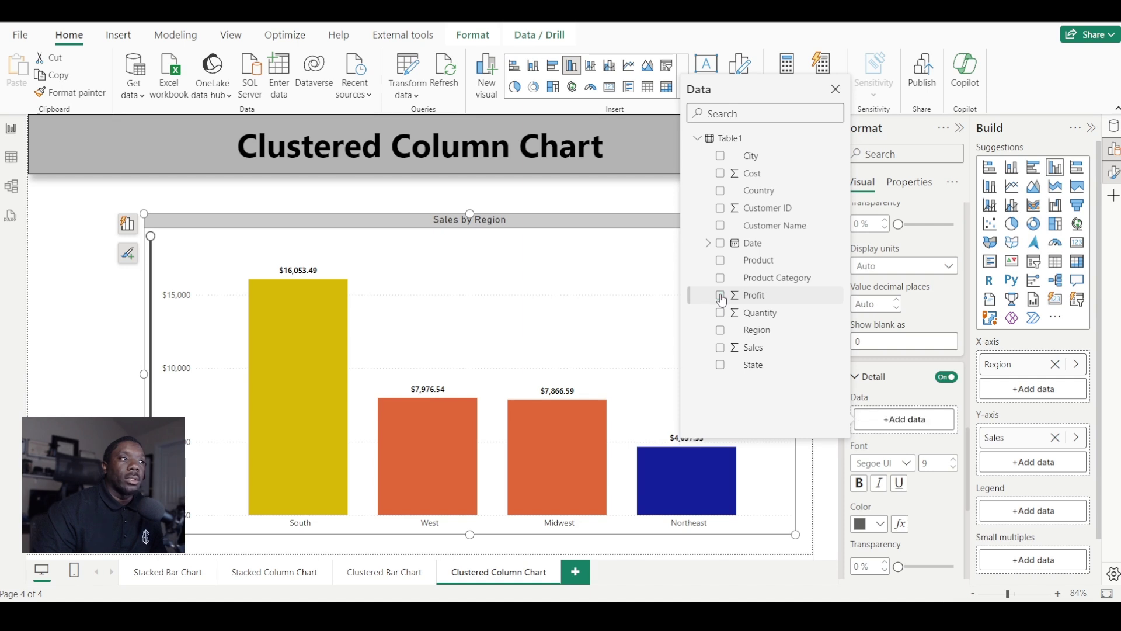
pyautogui.click(721, 175)
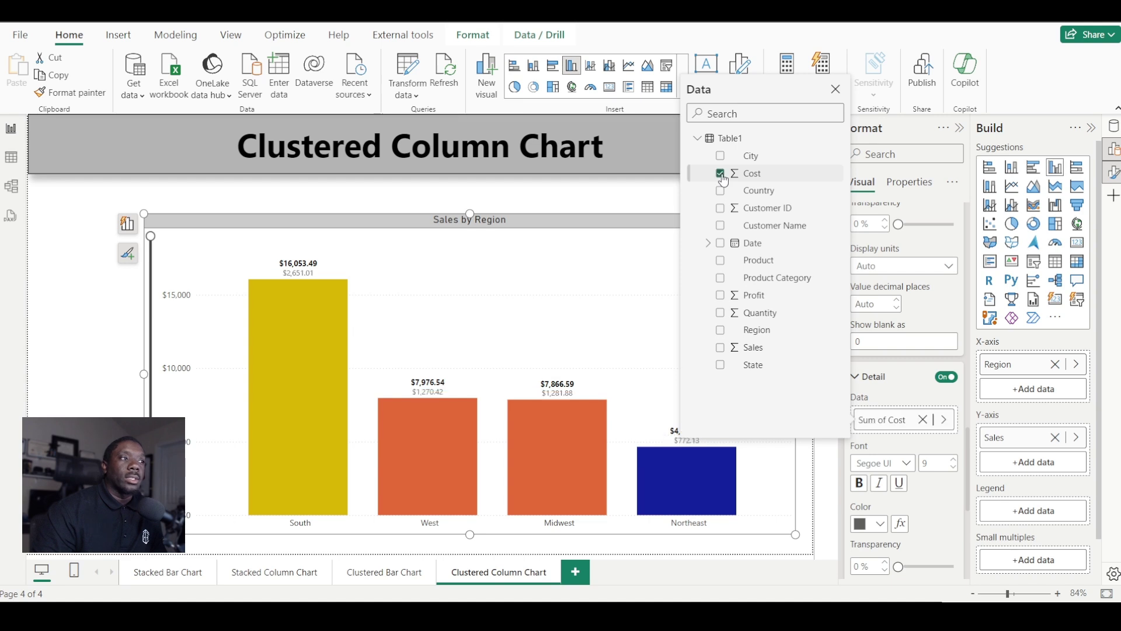
pyautogui.click(721, 174)
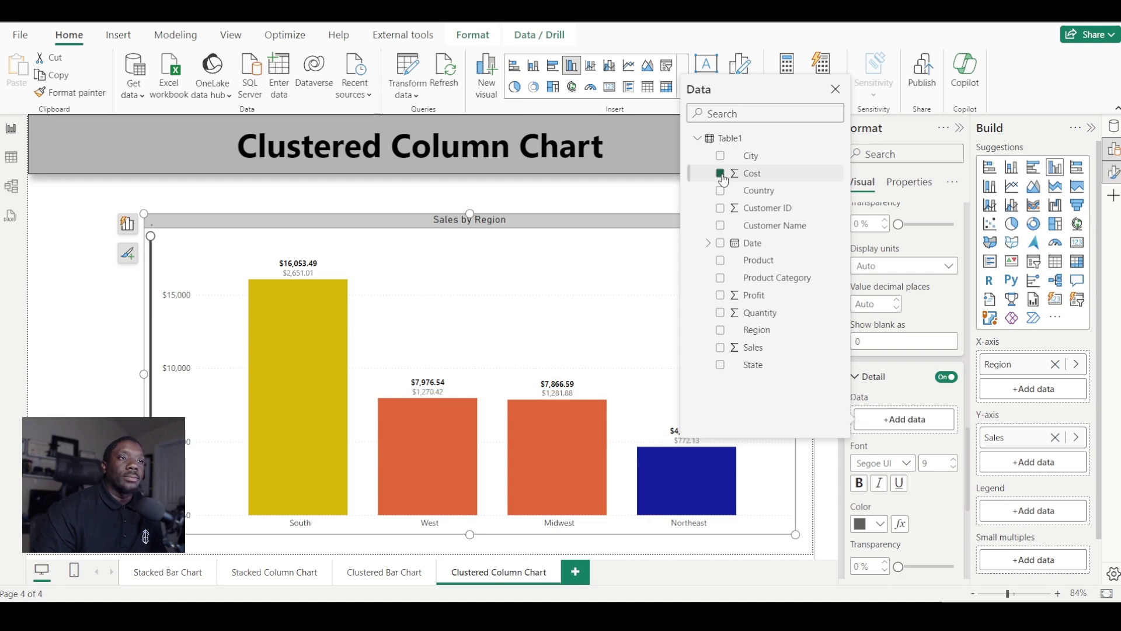
pyautogui.click(946, 376)
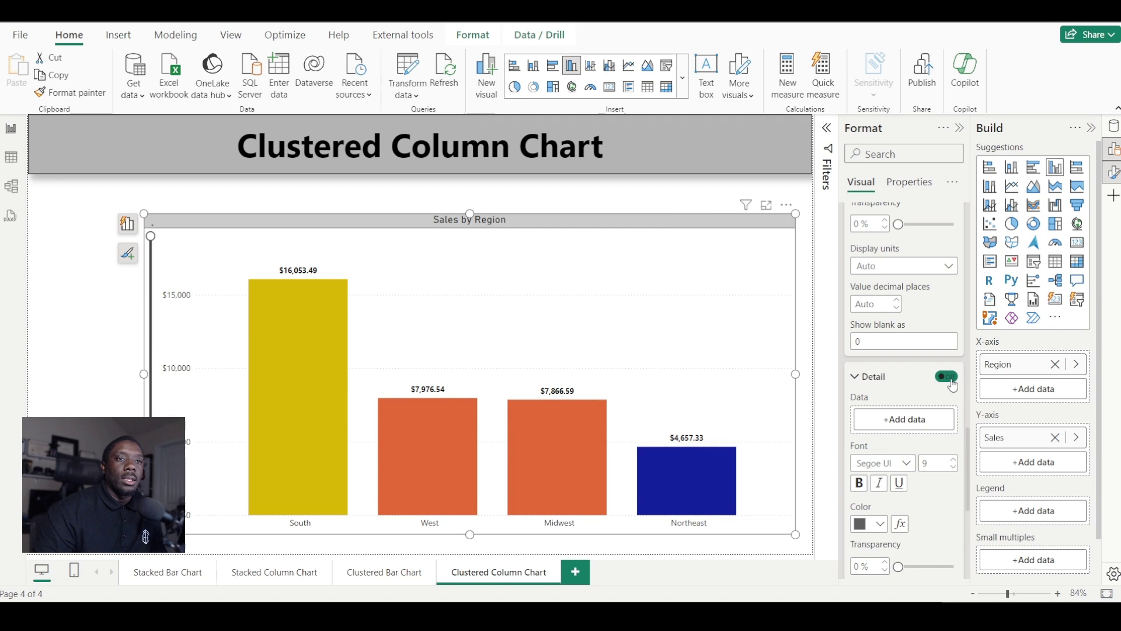
pyautogui.click(946, 377)
pyautogui.click(866, 378)
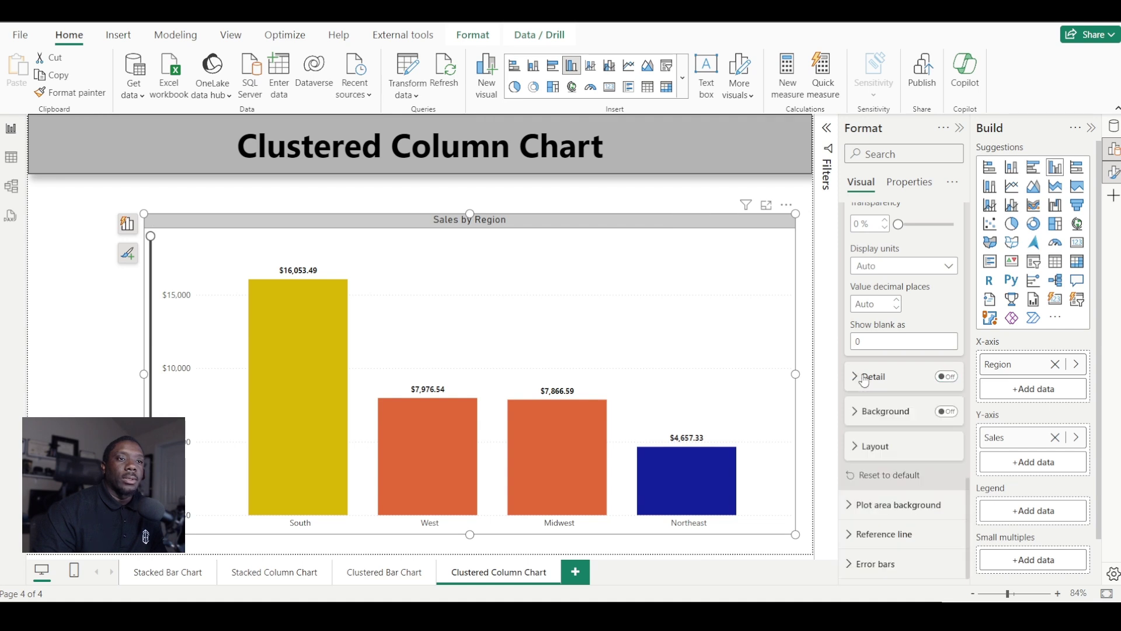
# - Try a background on the data labels, then remove it again
pyautogui.click(946, 412)
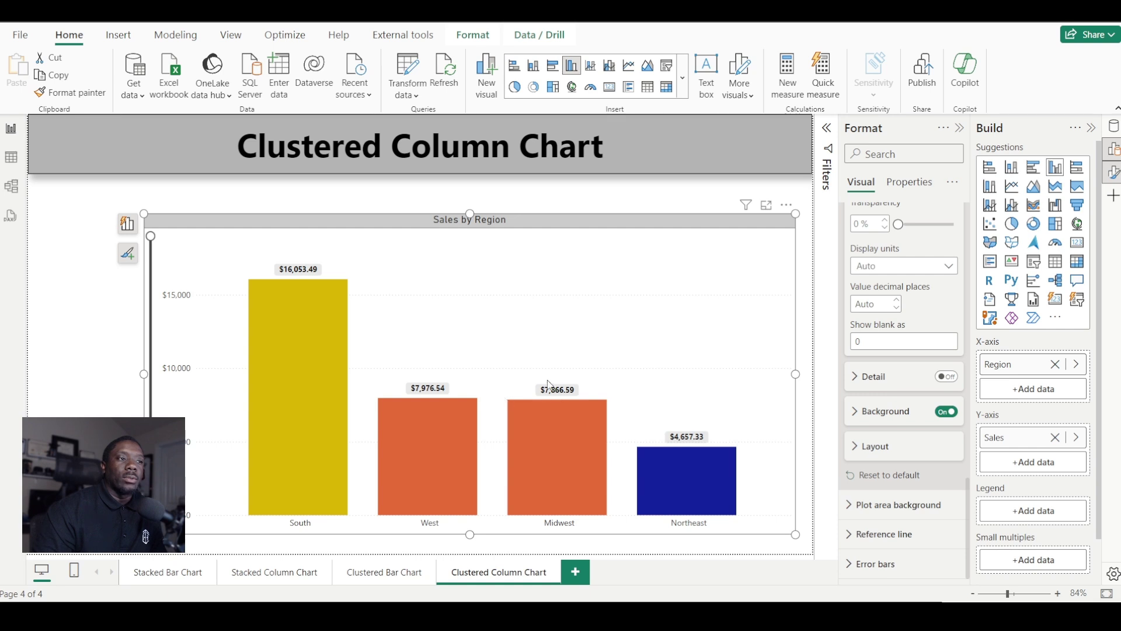
pyautogui.click(947, 412)
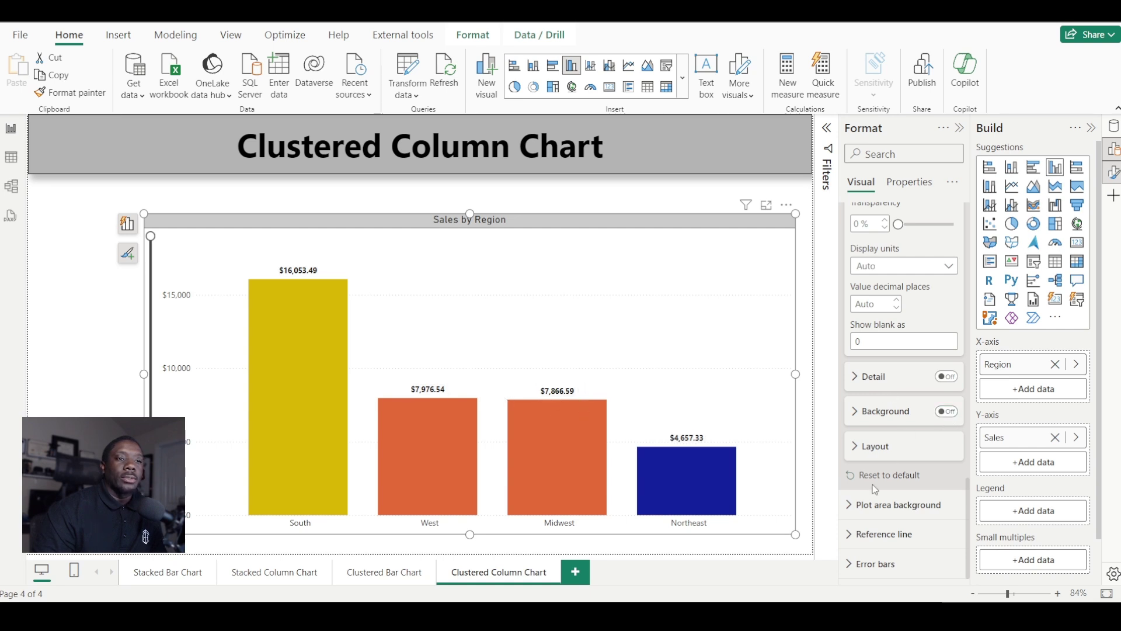
pyautogui.click(858, 534)
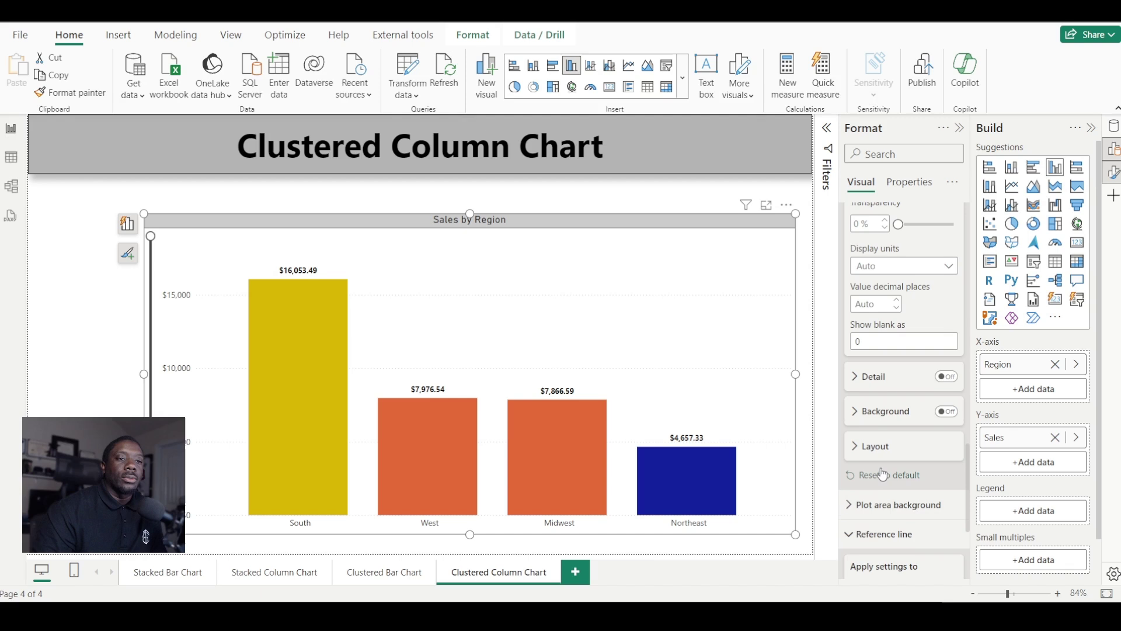
pyautogui.click(876, 391)
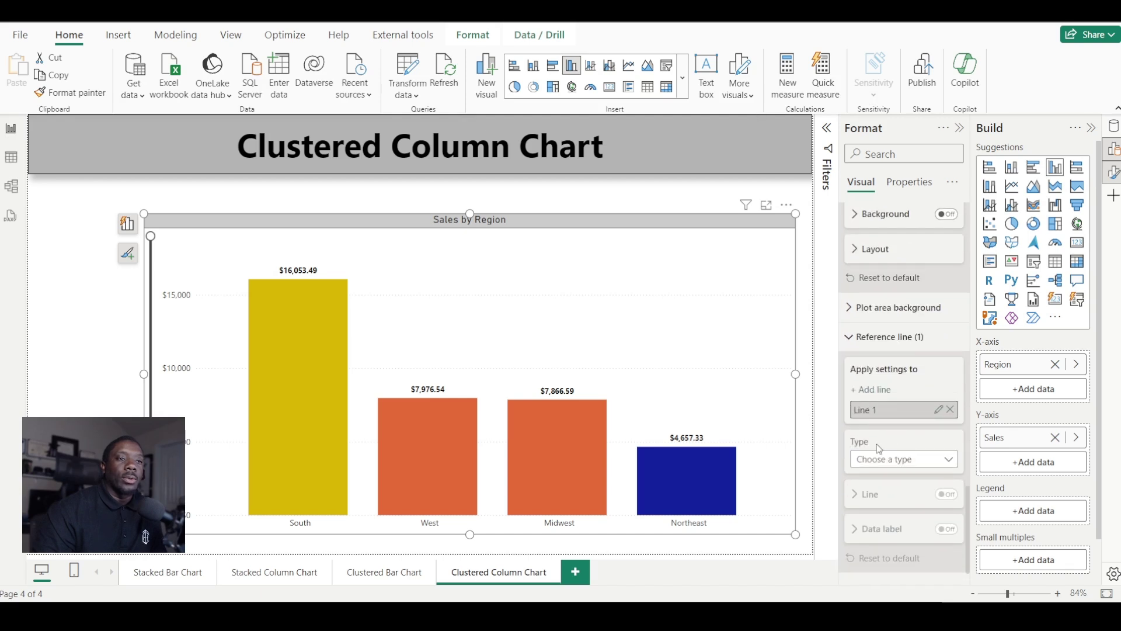
pyautogui.click(921, 466)
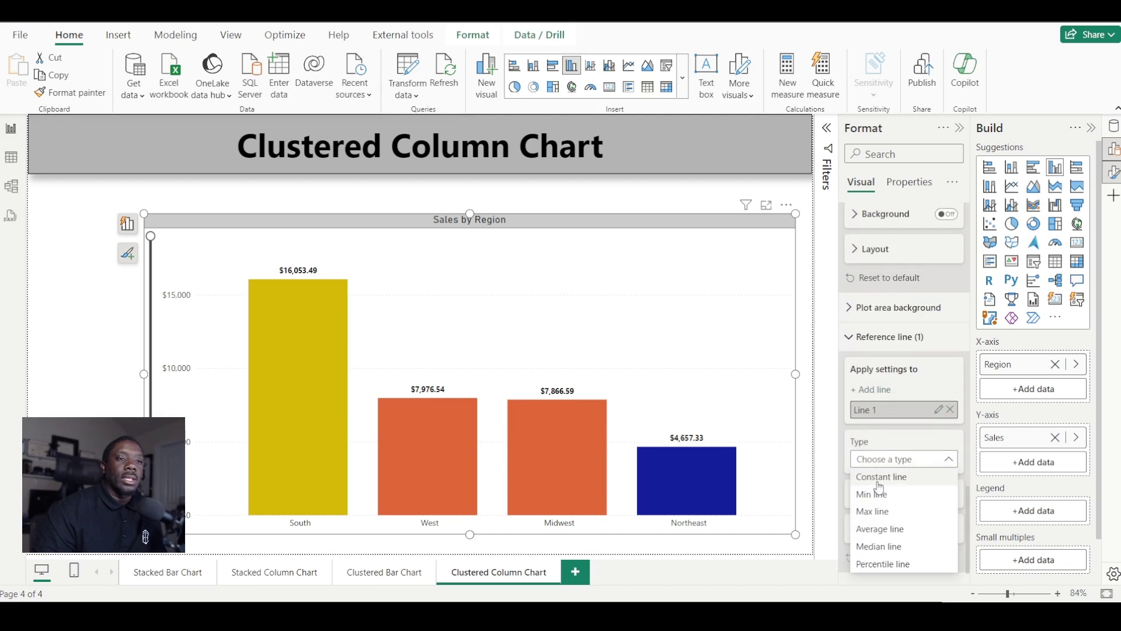
pyautogui.click(890, 547)
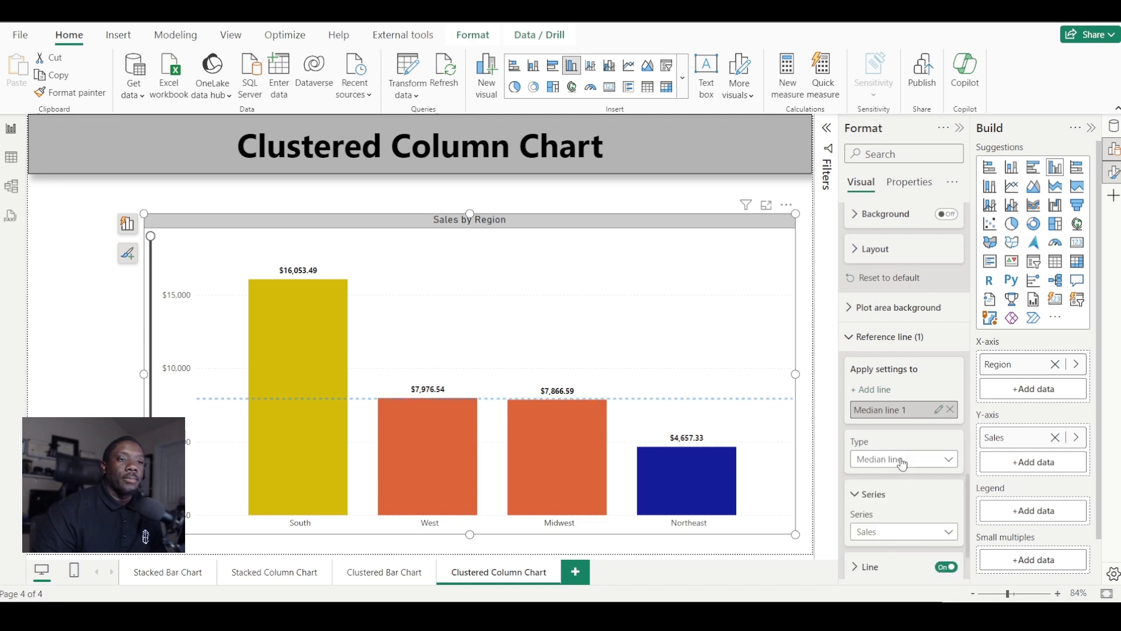
pyautogui.click(902, 463)
pyautogui.click(882, 531)
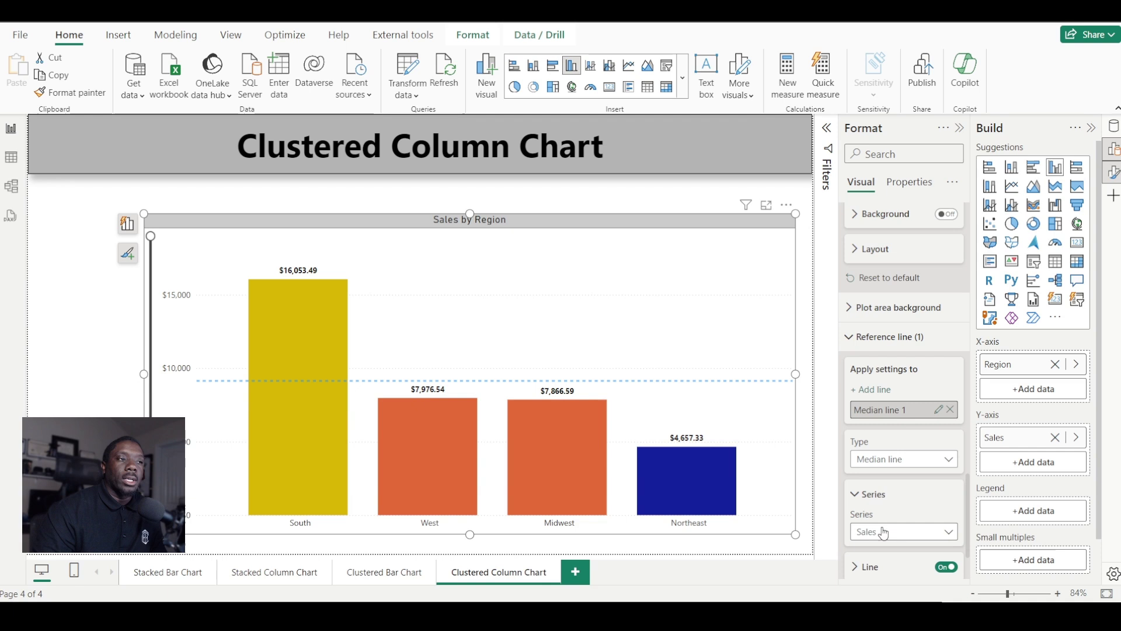
pyautogui.click(912, 466)
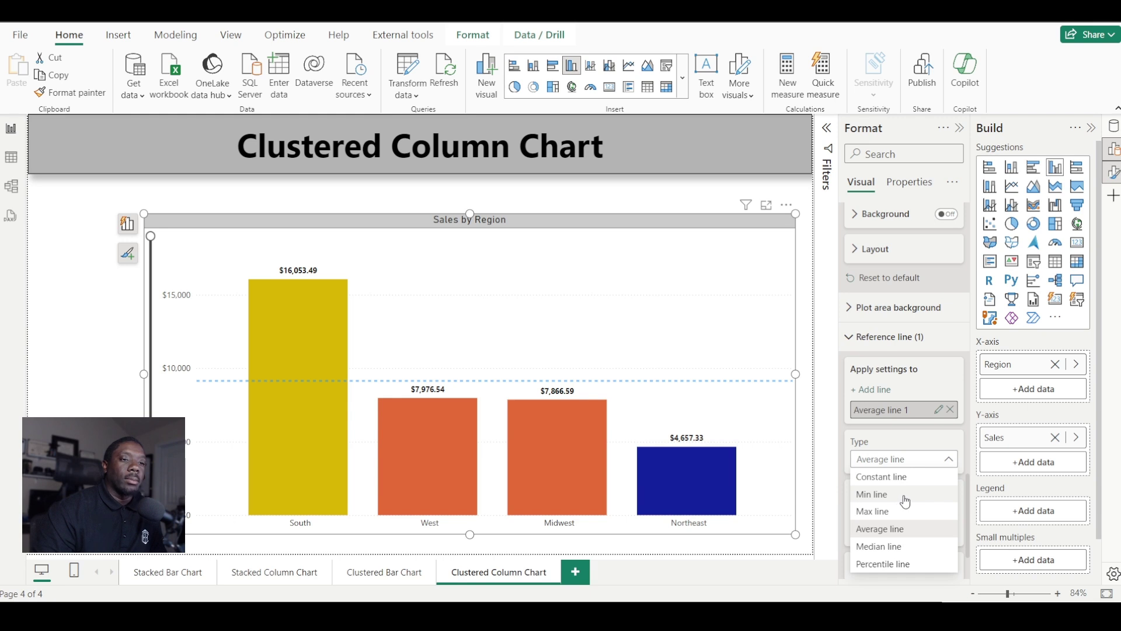
pyautogui.click(883, 564)
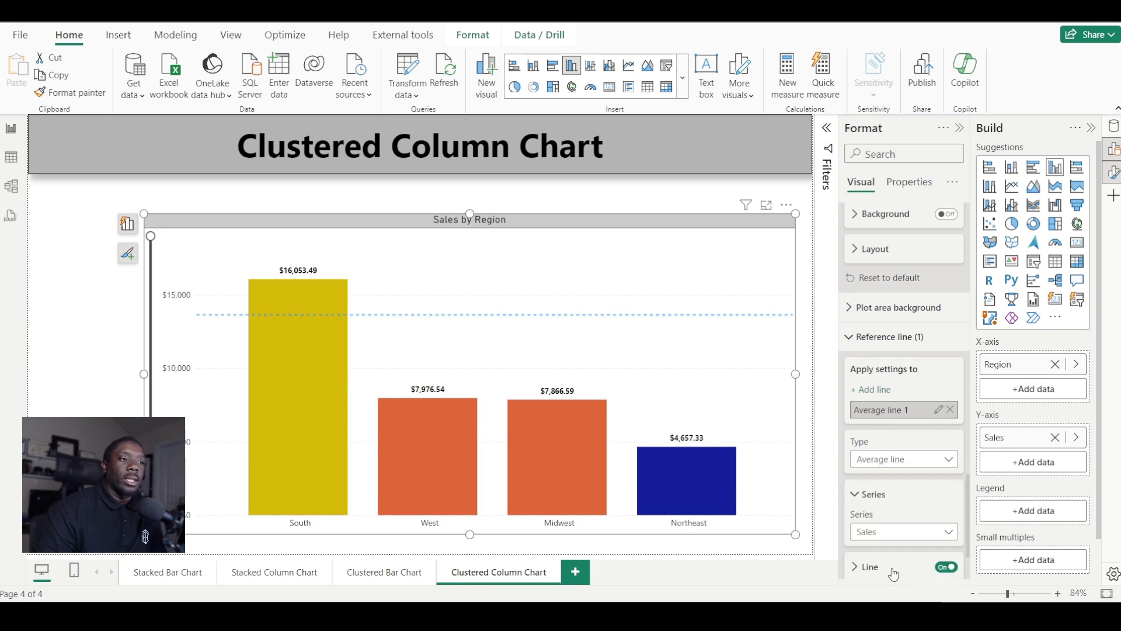
pyautogui.click(920, 459)
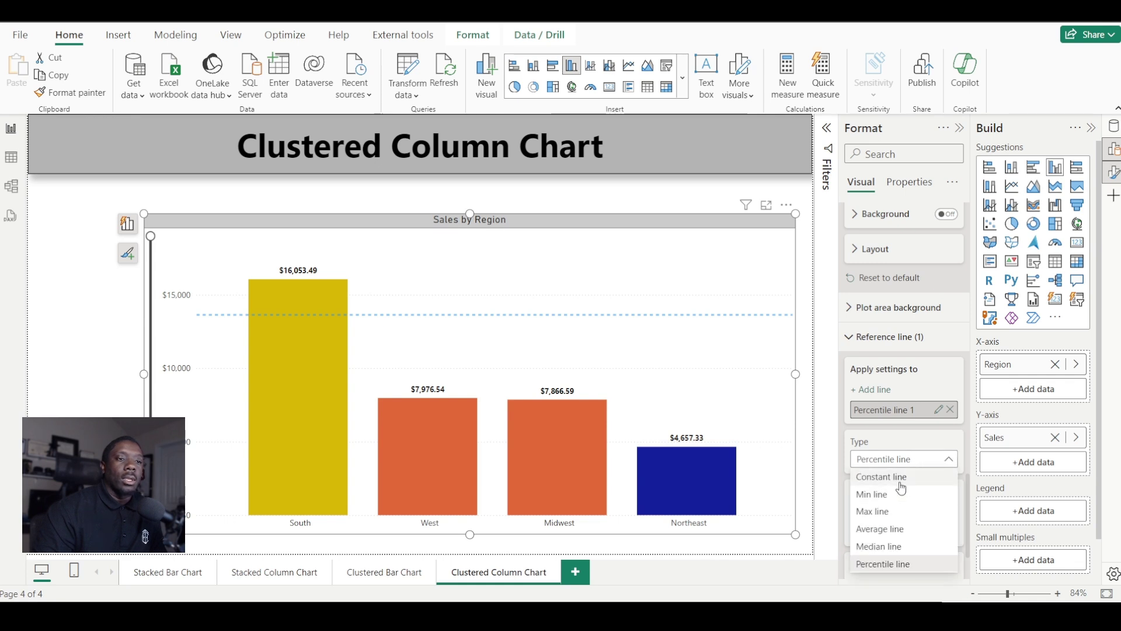
pyautogui.click(900, 479)
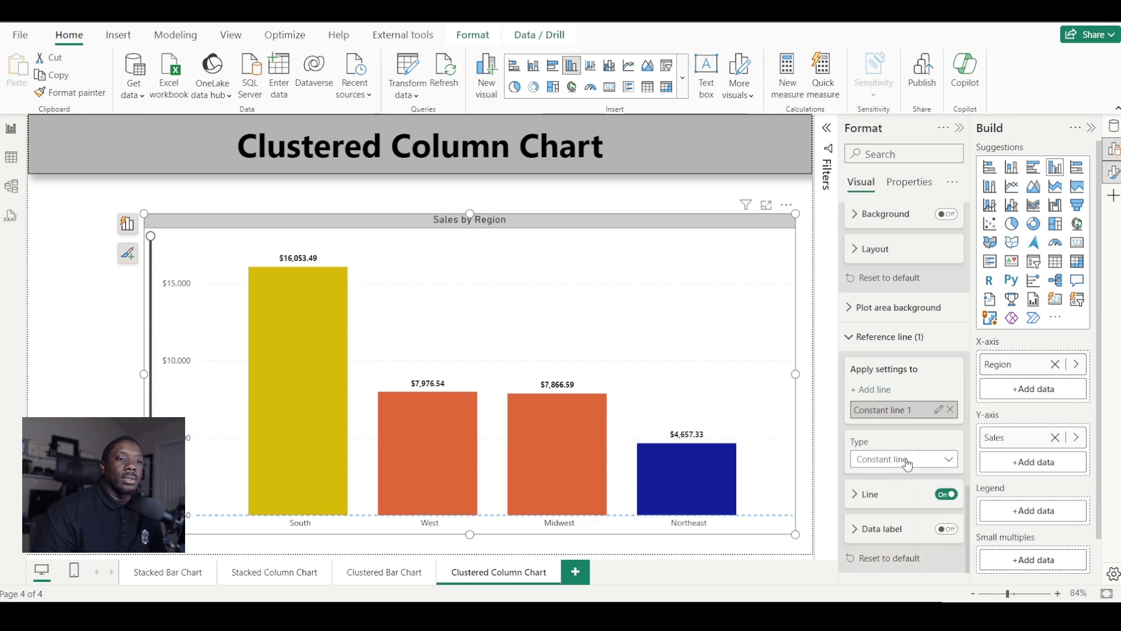
pyautogui.click(949, 411)
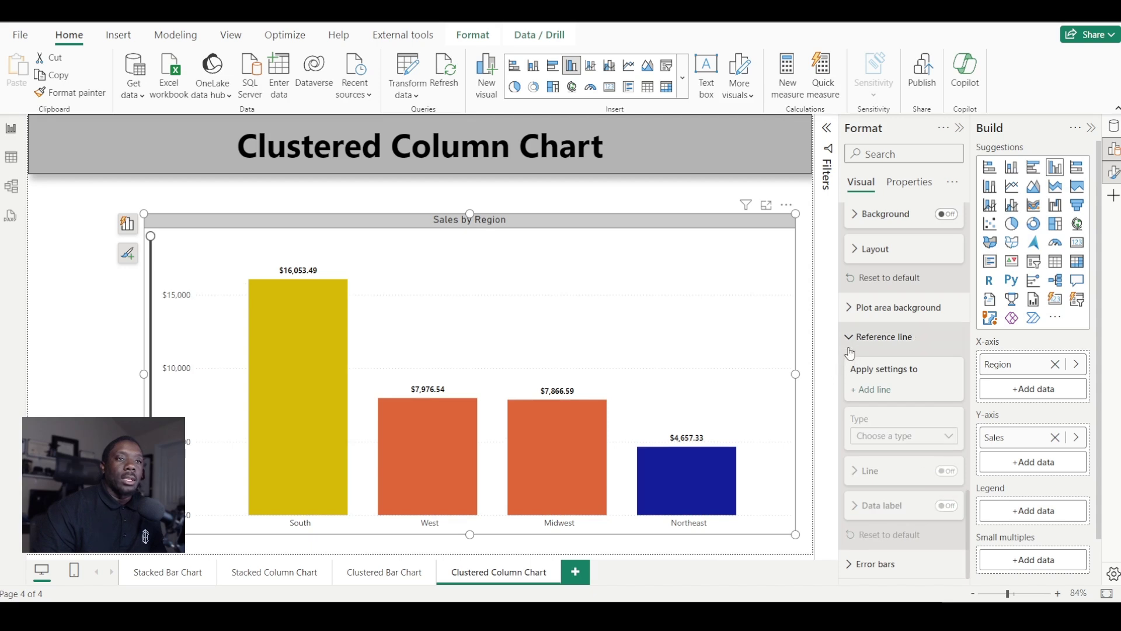
# - Switch the Sales by Region chart's Visual border and Shadow on under Size and style
pyautogui.scroll(10, 876, 409)
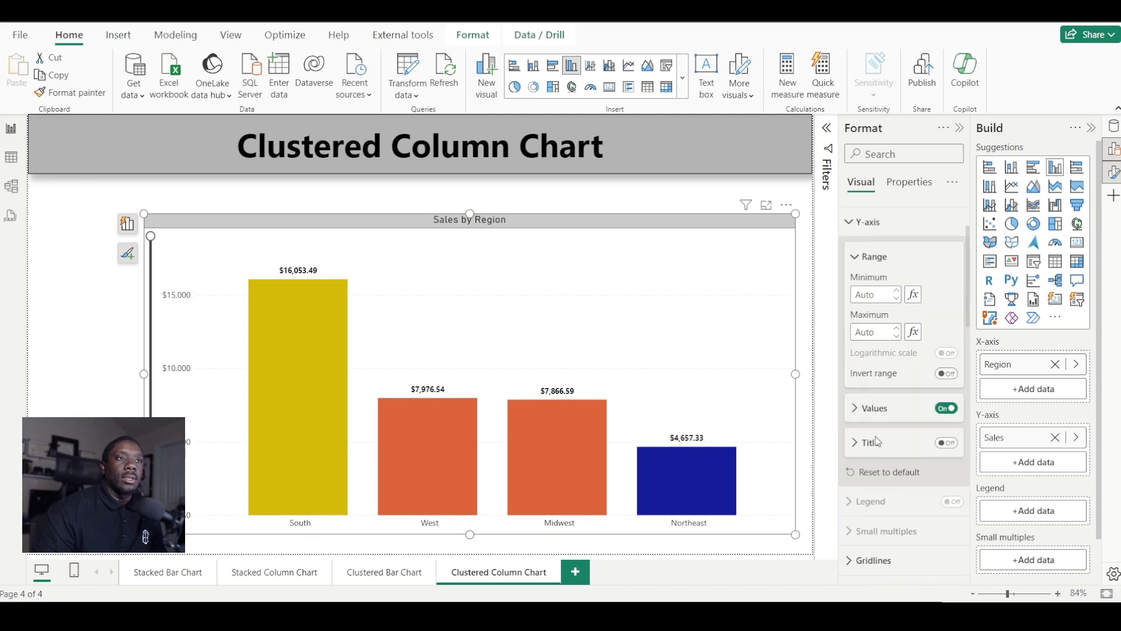
pyautogui.scroll(2, 884, 400)
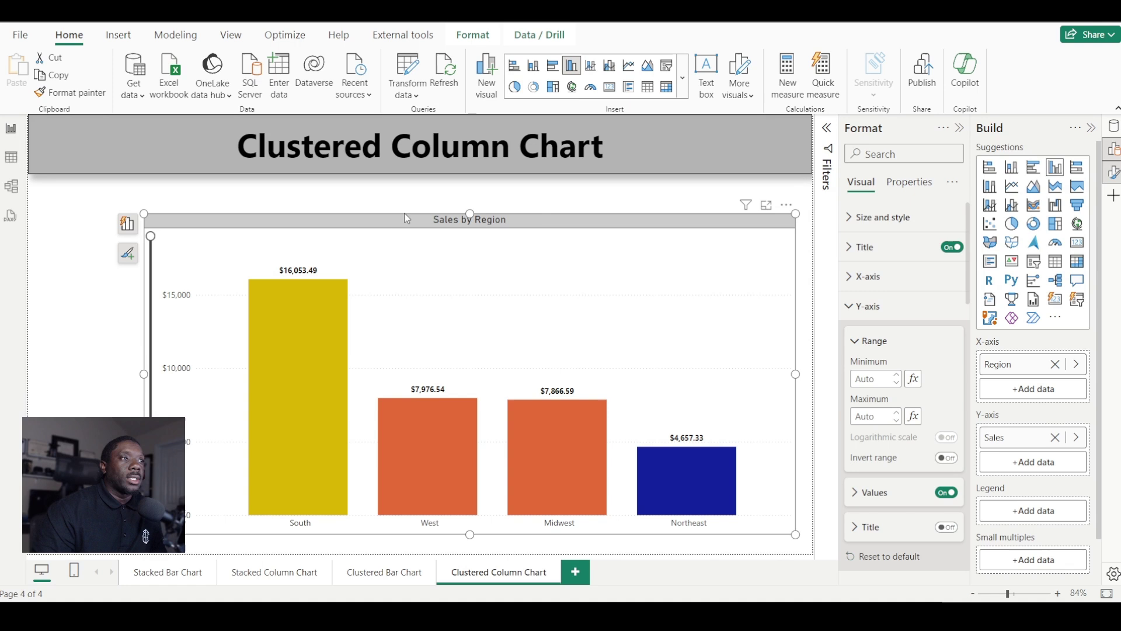
pyautogui.click(549, 199)
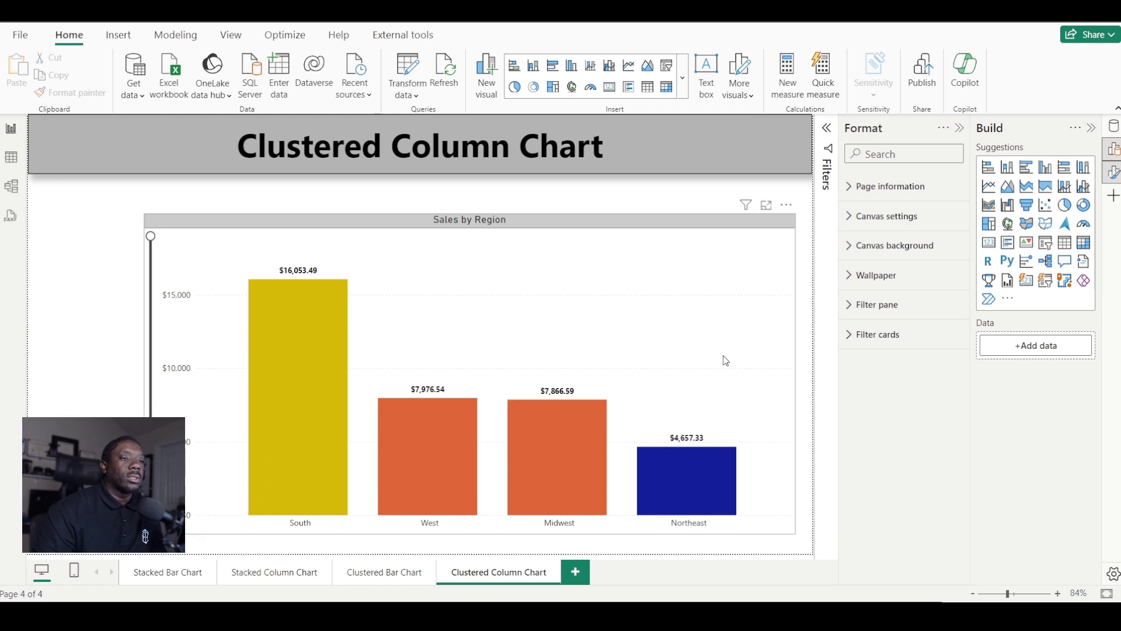
pyautogui.click(722, 224)
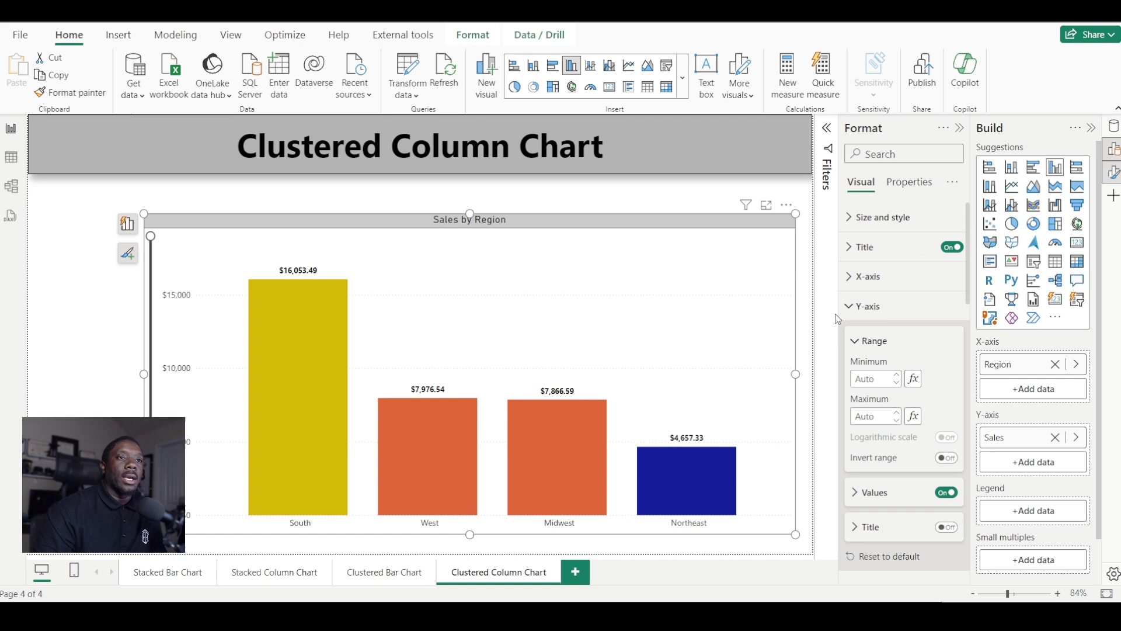
pyautogui.click(859, 306)
pyautogui.click(847, 219)
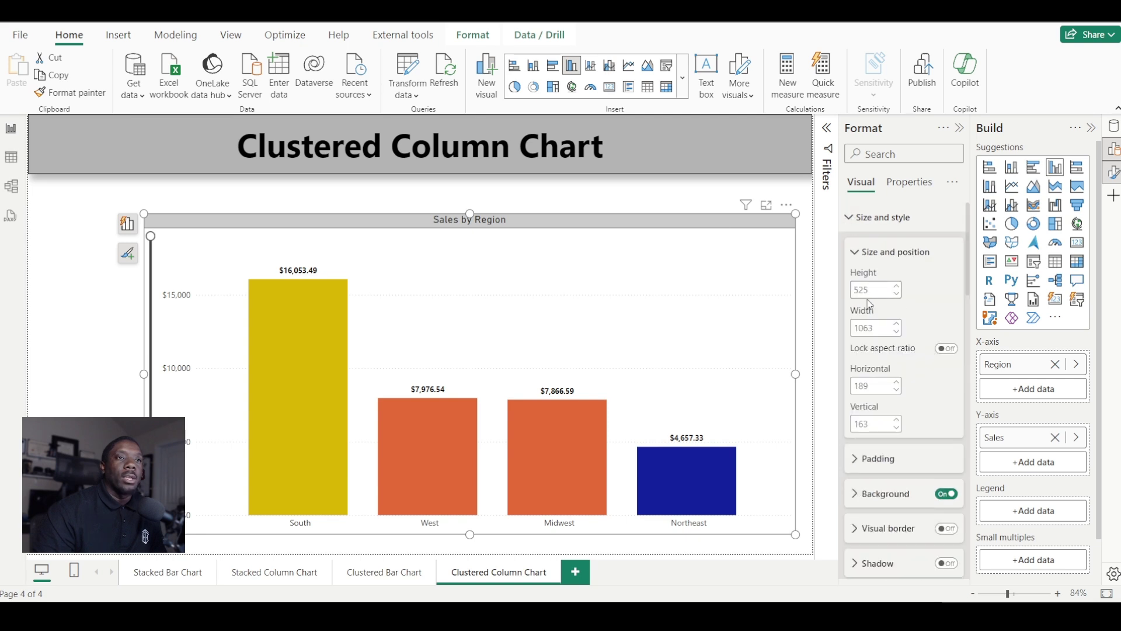
pyautogui.scroll(-4, 892, 390)
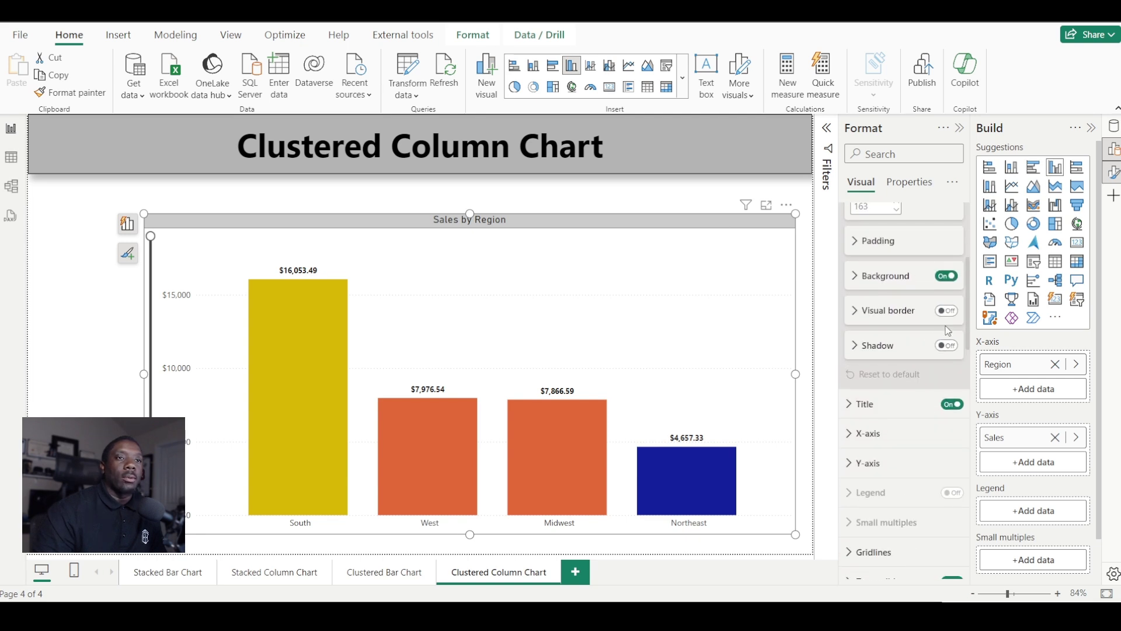
pyautogui.click(955, 312)
pyautogui.click(949, 345)
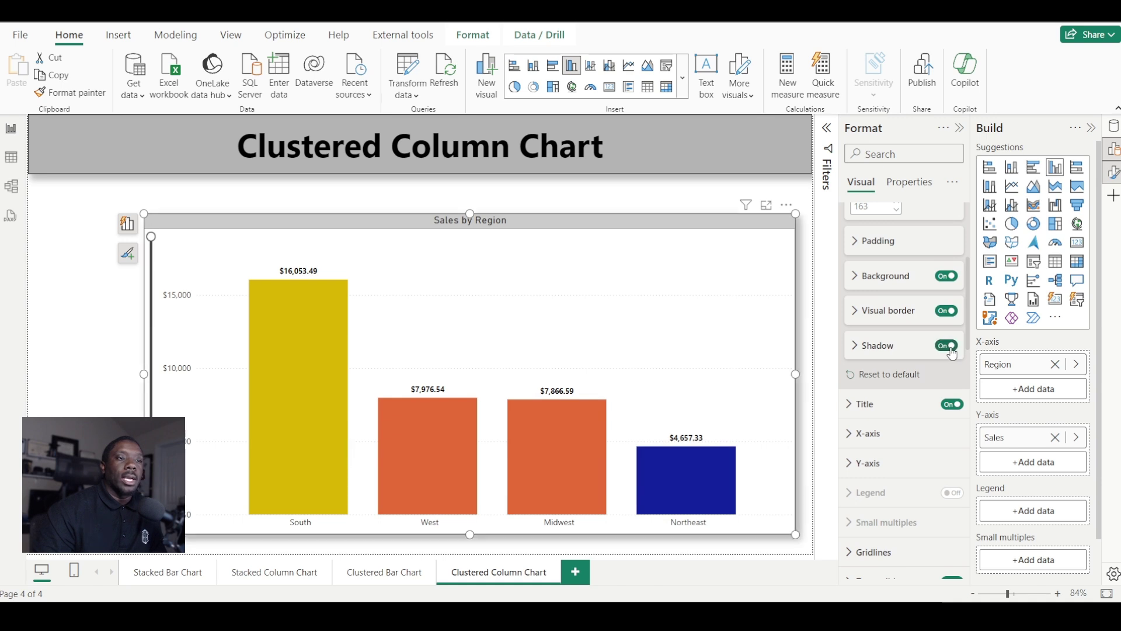
pyautogui.click(686, 200)
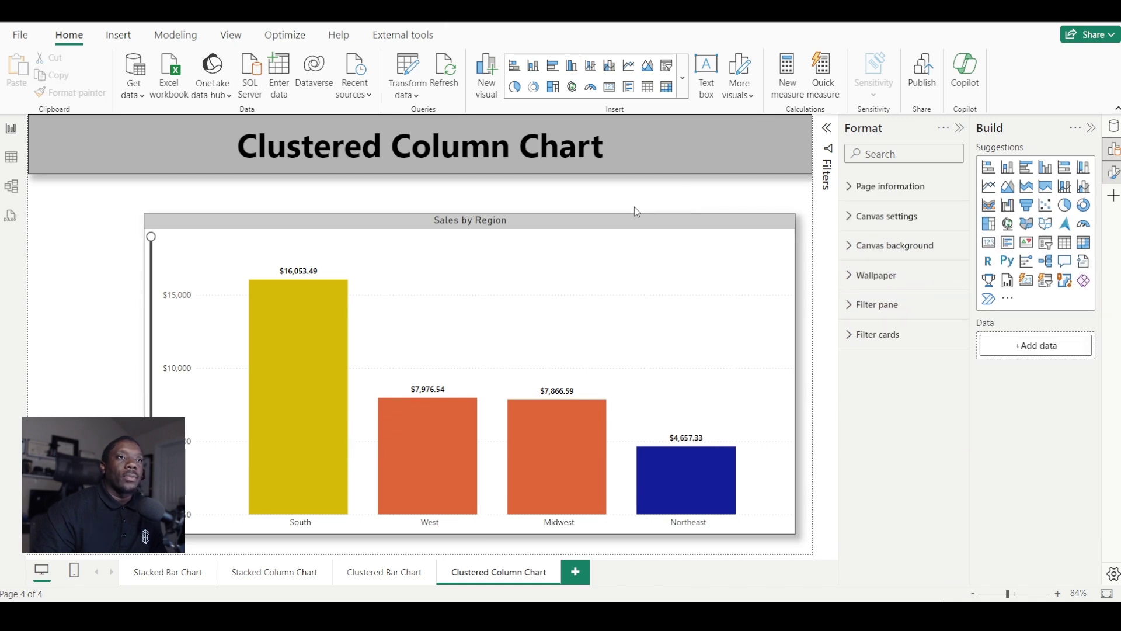